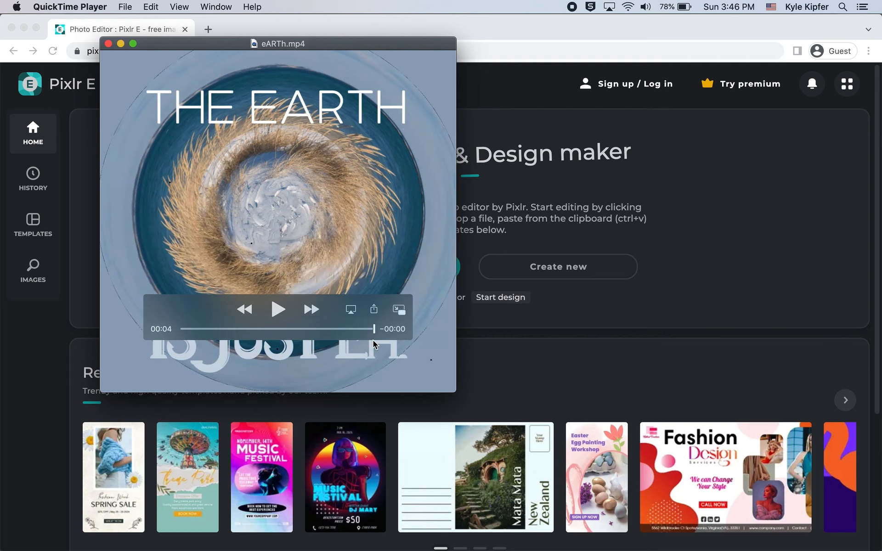
Close the video preview and create a 1080x1080 px Instagram Square document named message.
click(109, 44)
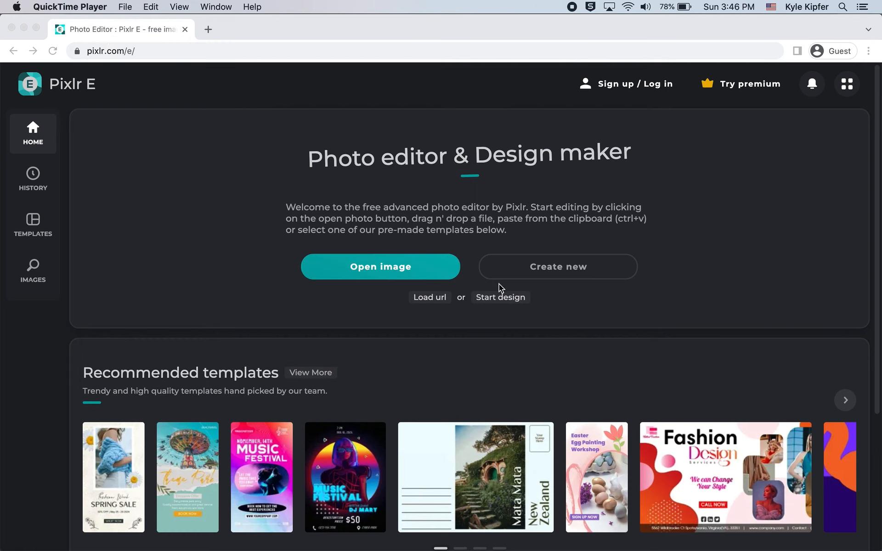
click(614, 280)
click(588, 275)
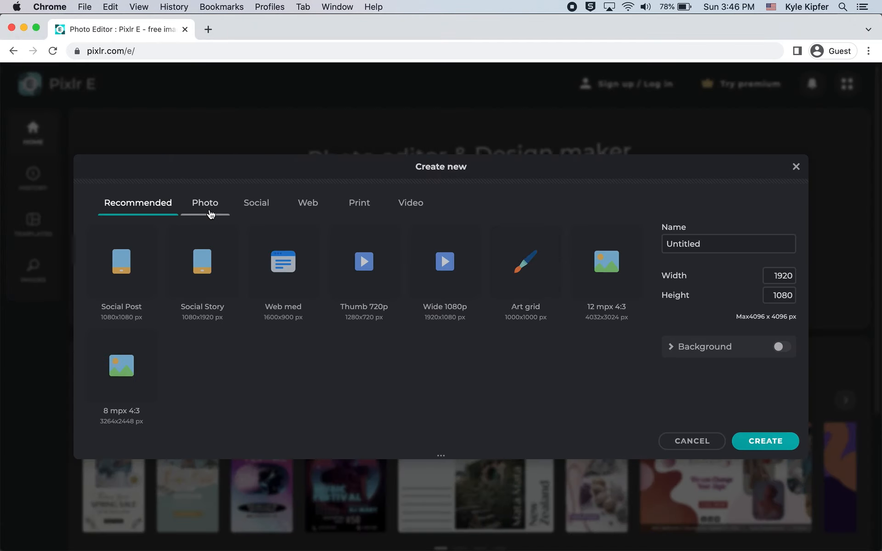
click(209, 213)
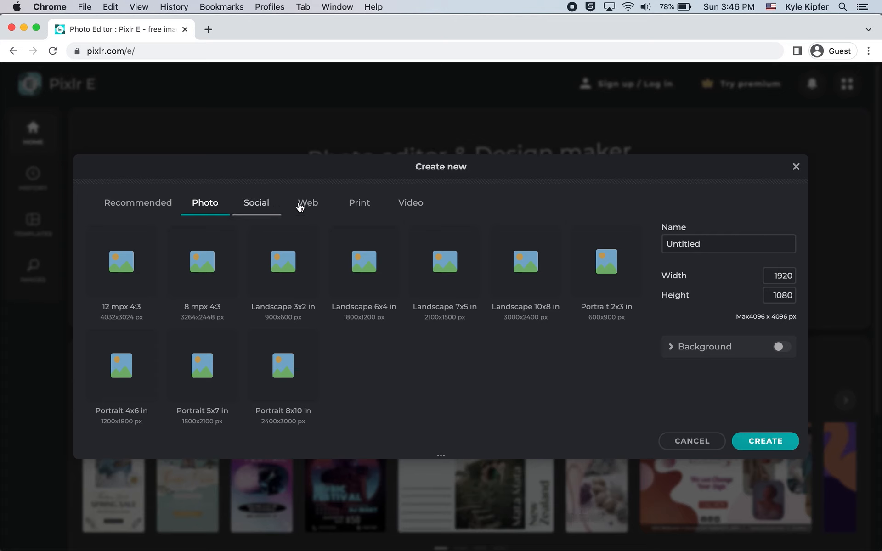
click(273, 206)
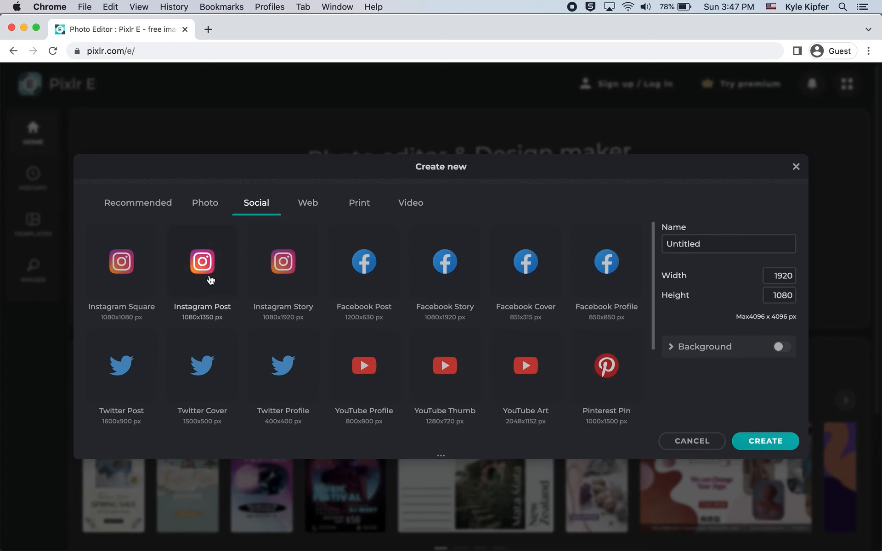
click(122, 276)
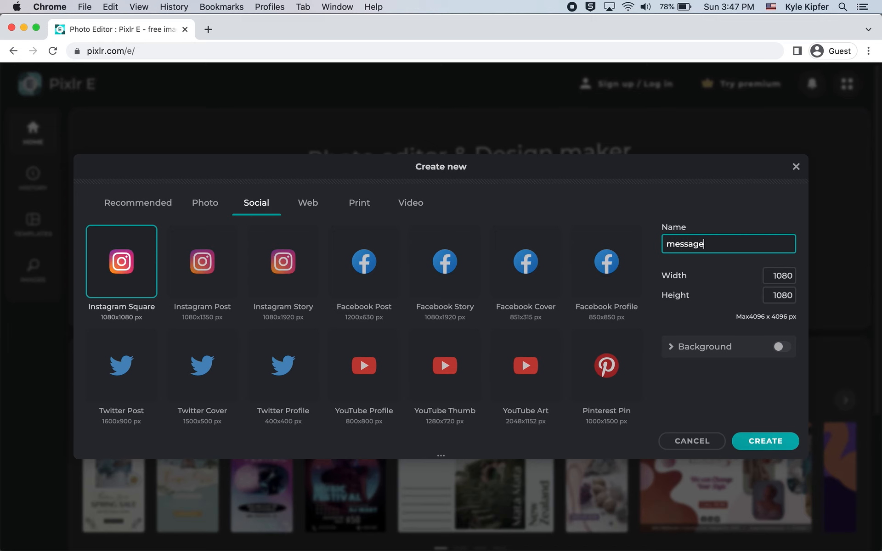
click(753, 449)
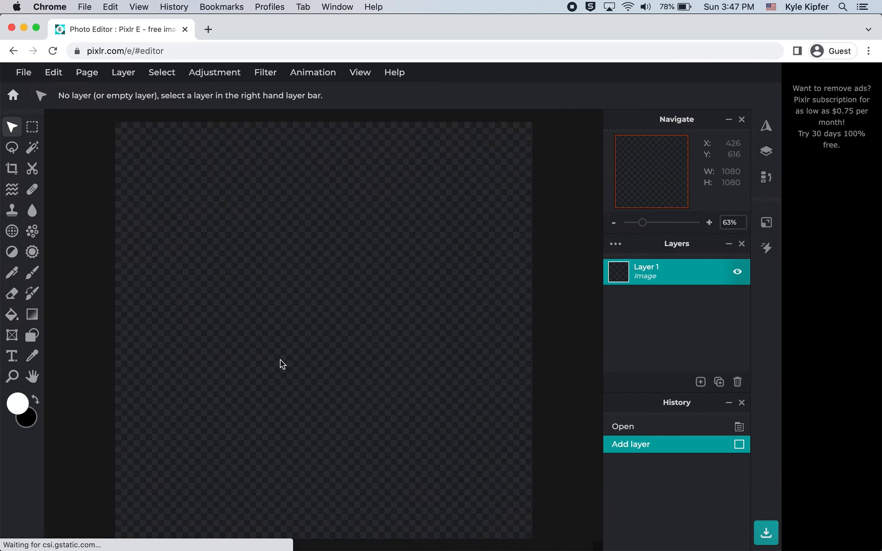
Search Google Images for earth in a new browser tab.
scroll(280, 359, down, 3)
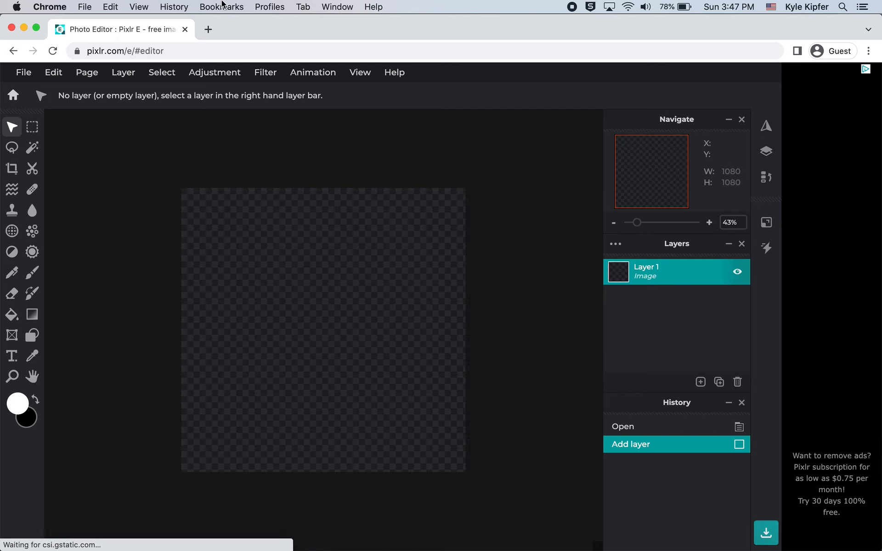
click(208, 30)
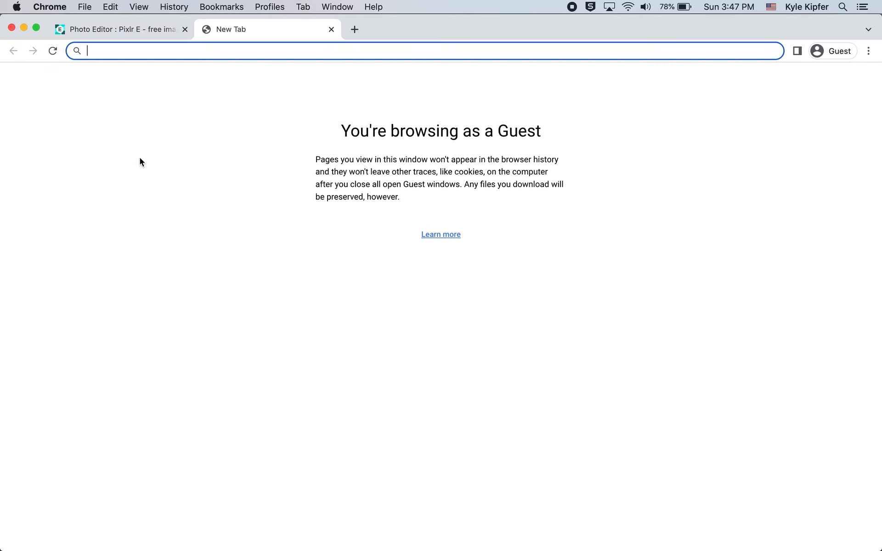
text(earth)
key(Return)
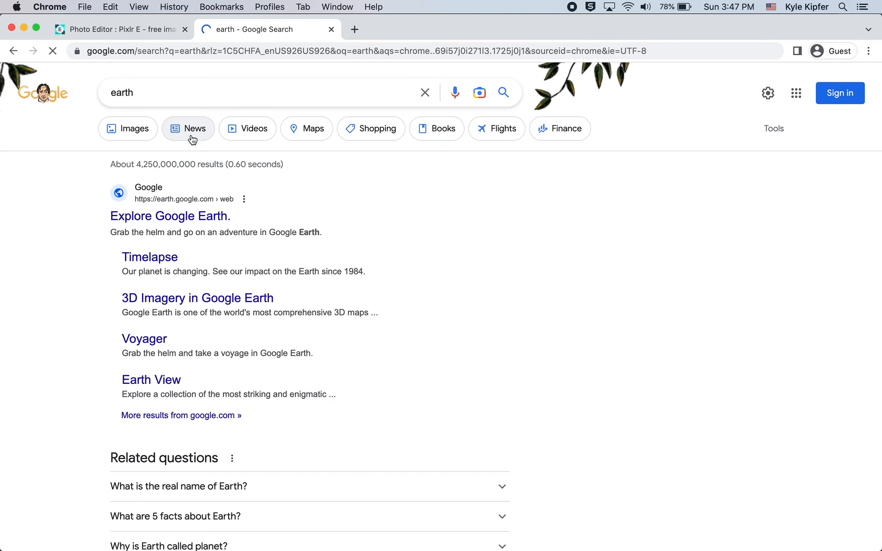
click(123, 130)
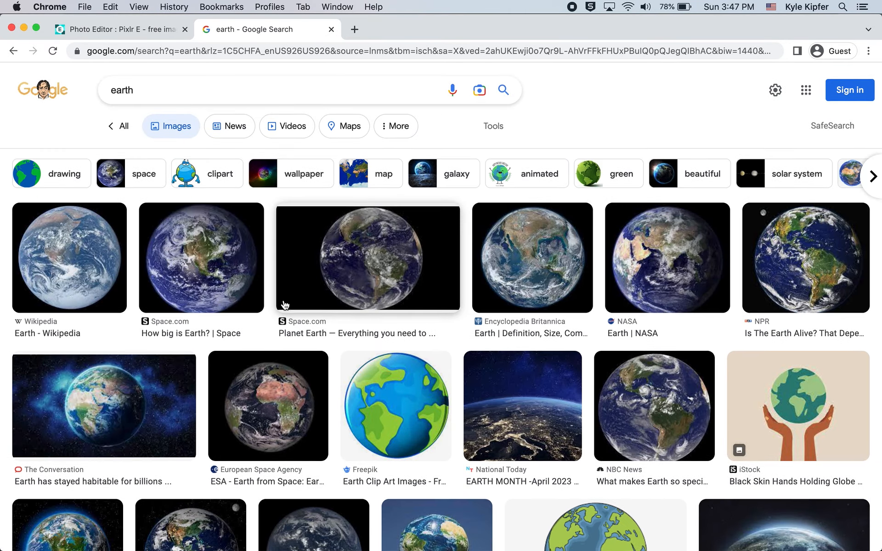
Copy the National Today picture of Earth's city lights at night and paste it into the Pixlr document.
scroll(285, 305, down, 5)
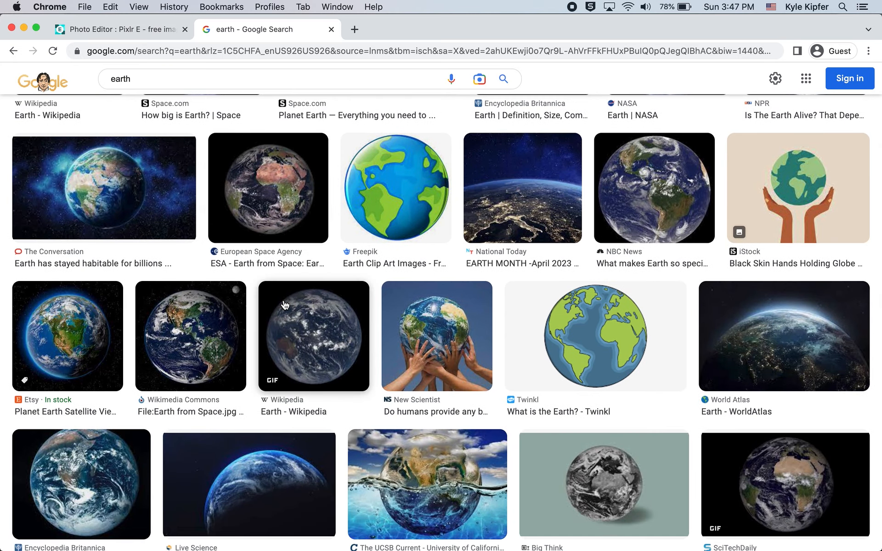
click(521, 192)
right_click(710, 360)
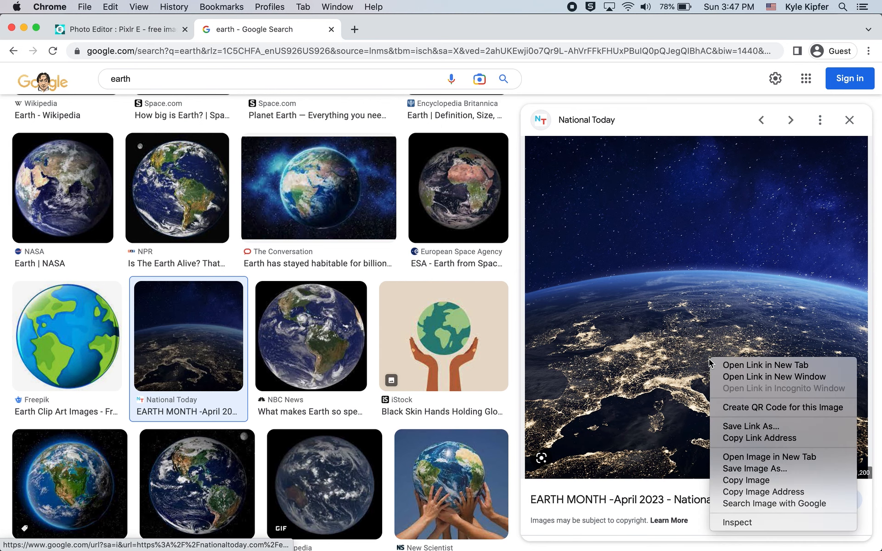
click(749, 481)
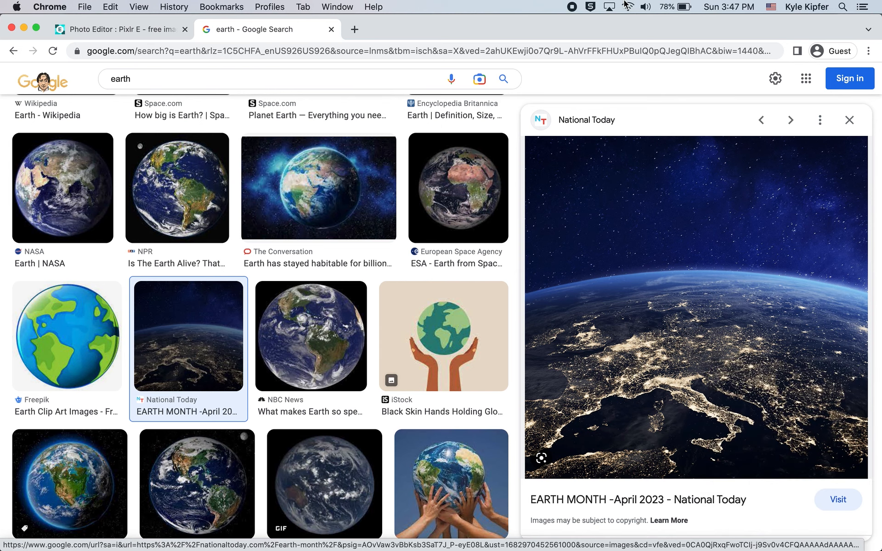
click(124, 29)
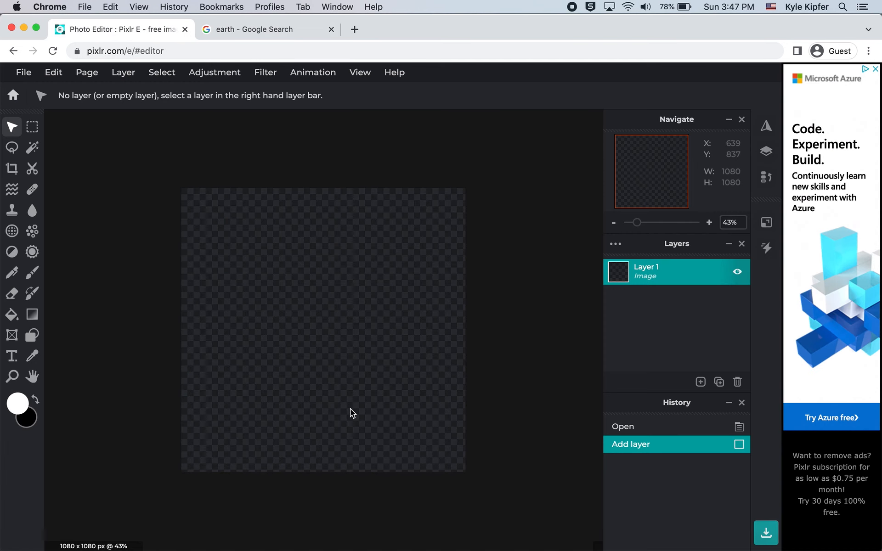
key(super+v)
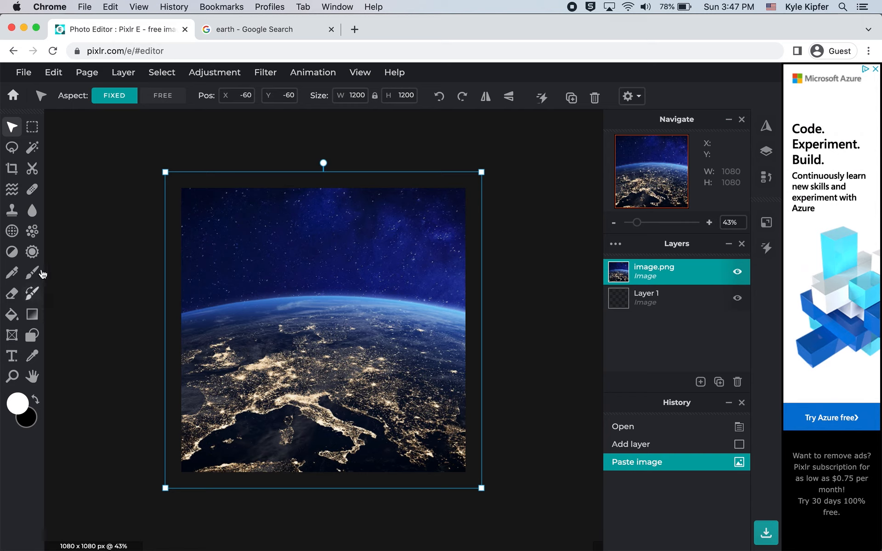
Add a text layer reading THE EARTH and move it into the sky near the picture's upper edge.
click(9, 358)
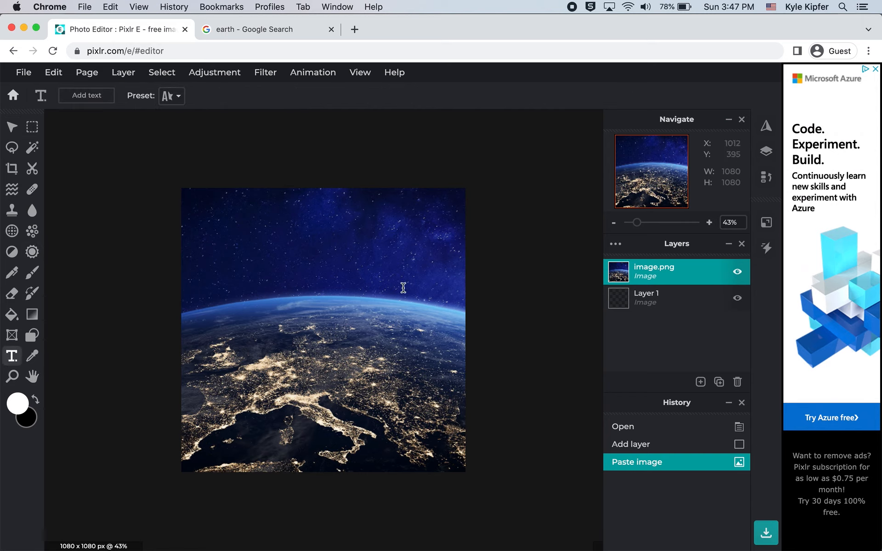
click(311, 244)
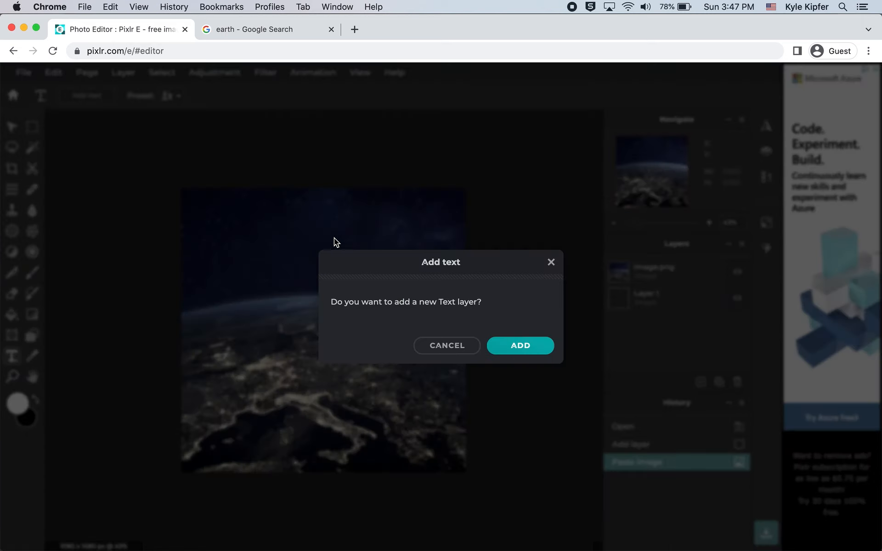
click(531, 349)
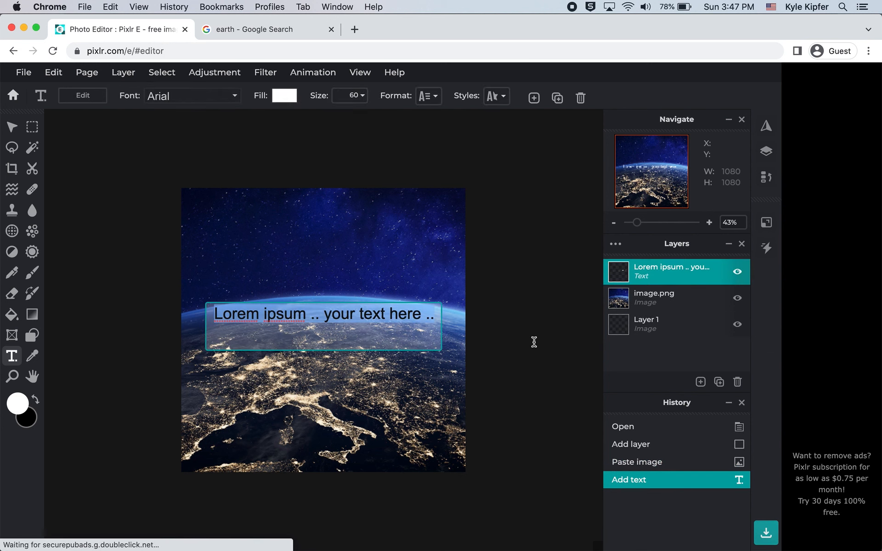
text(THE )
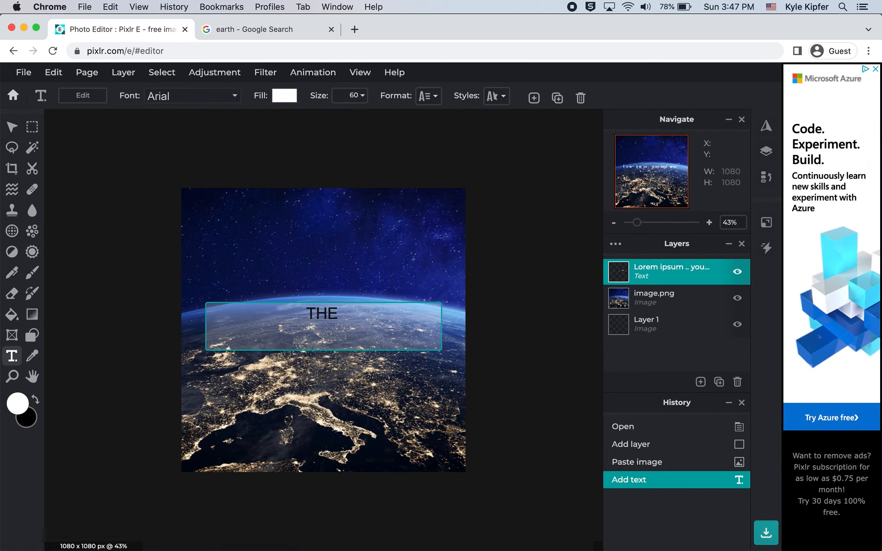
text(EARTH)
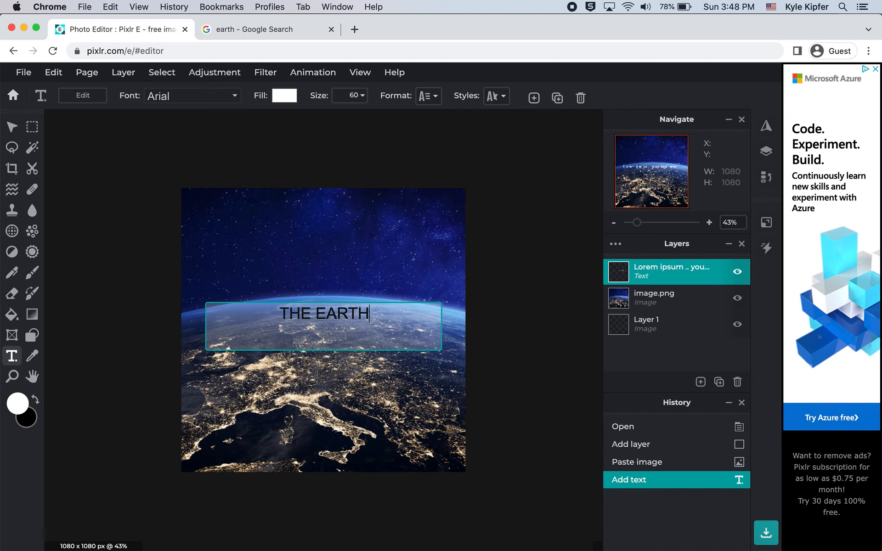
click(85, 236)
drag(353, 308, 351, 225)
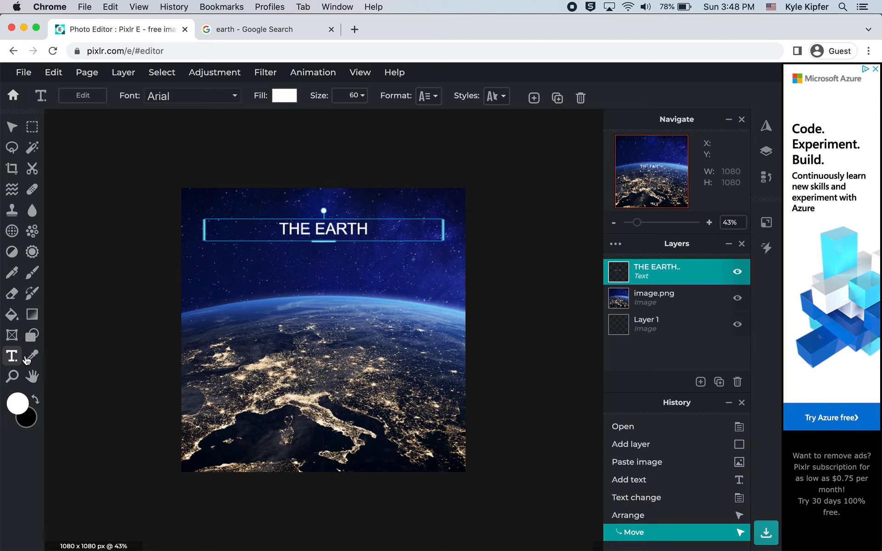
Add a second text layer reading WITHOUT ART across the middle of the picture.
click(325, 341)
click(325, 342)
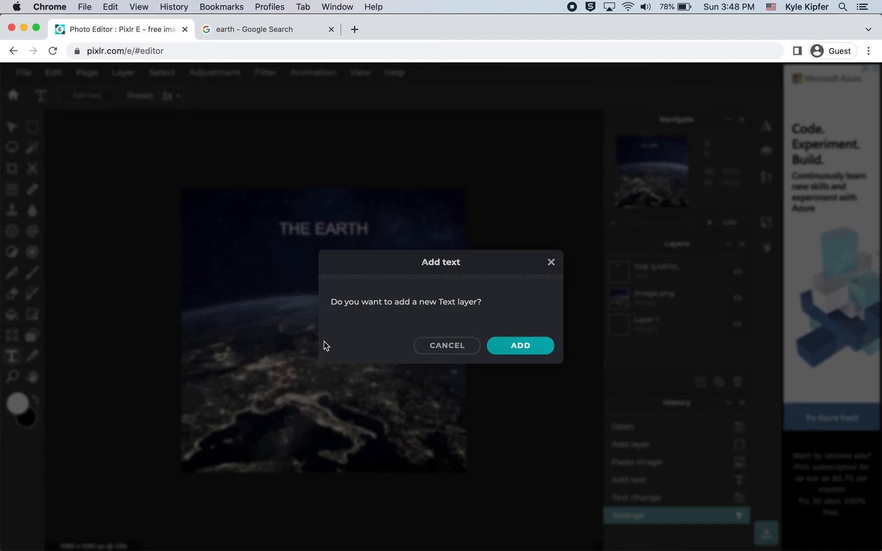
click(500, 351)
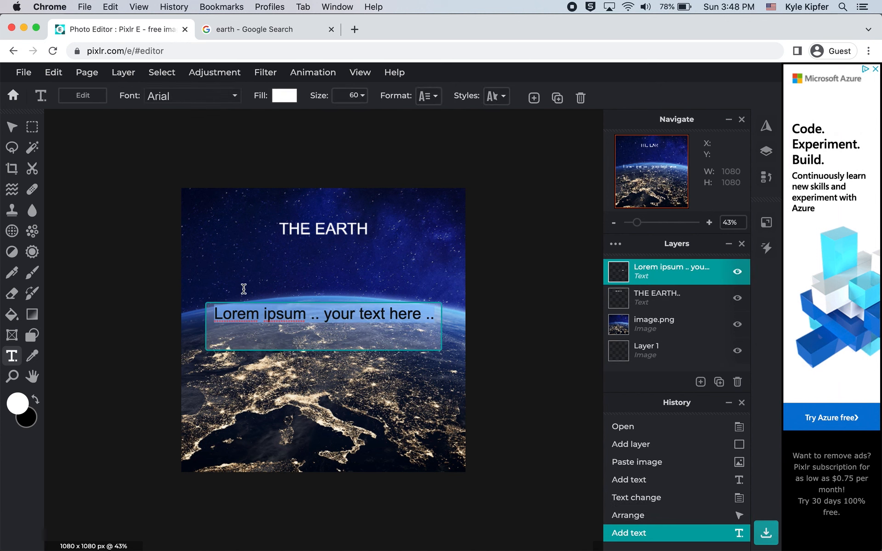
text(WITH O)
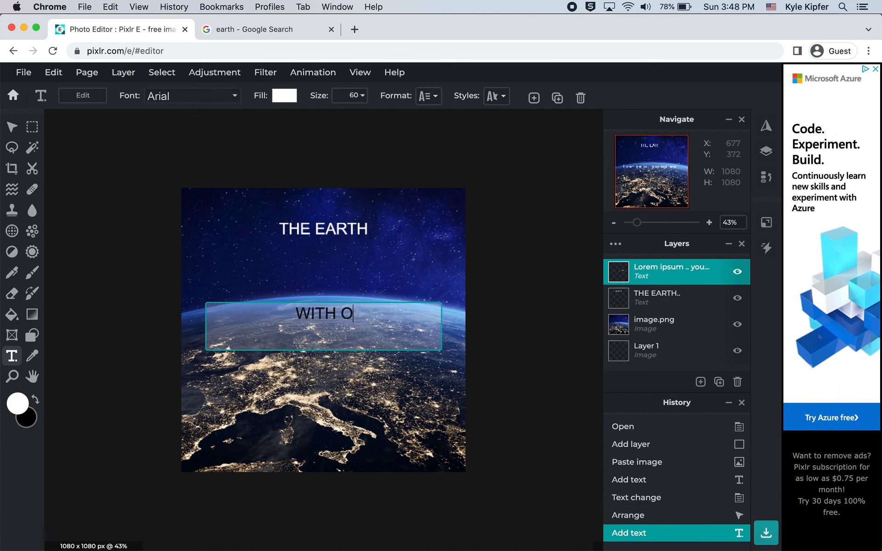
key(BackSpace)
text(OU)
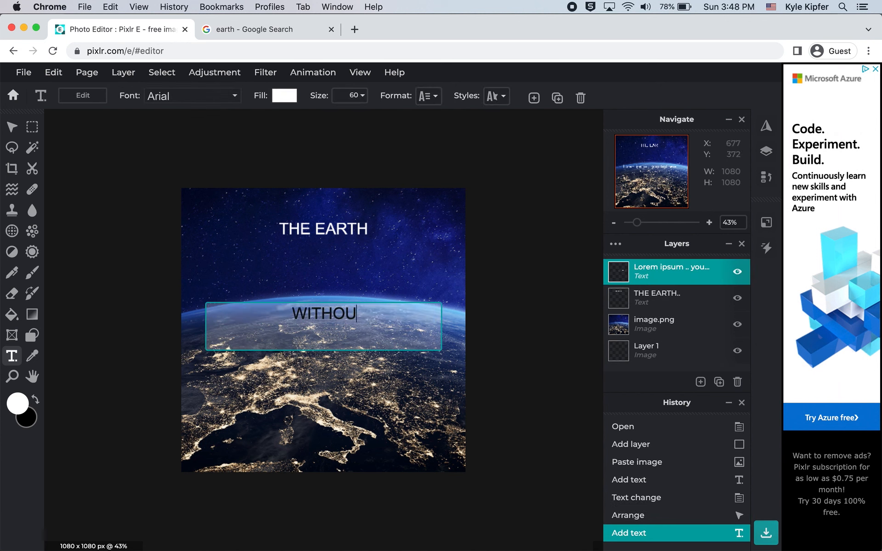
text(T ART)
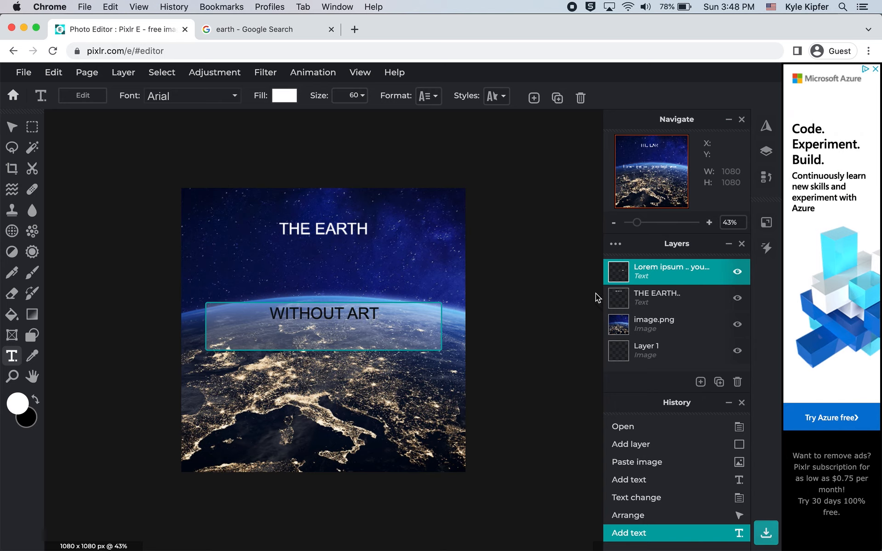
click(340, 422)
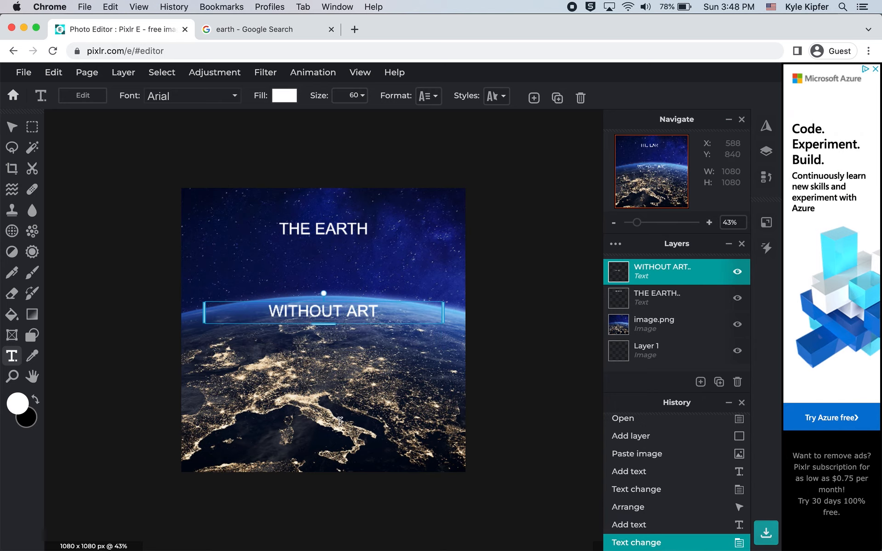
Add a third text layer reading IS JUST EH. and move it near the picture's lower edge.
click(319, 437)
click(519, 353)
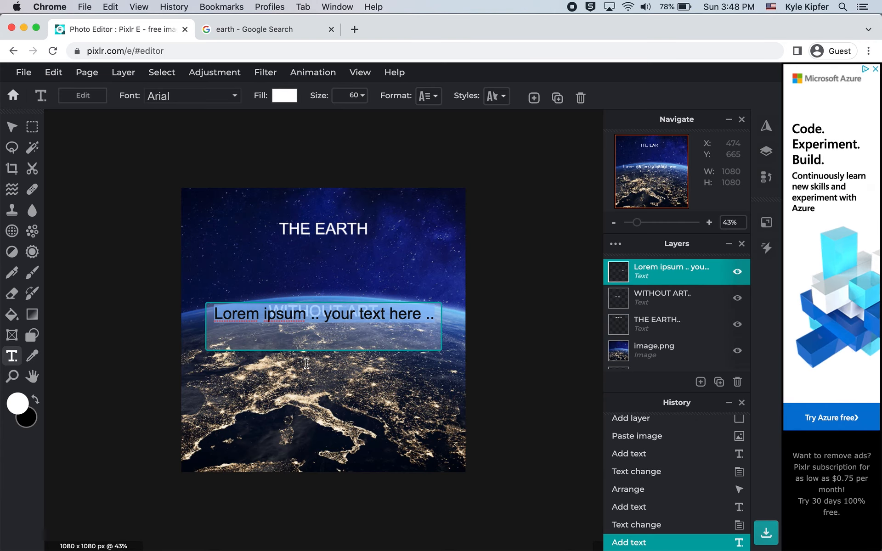
text(IS )
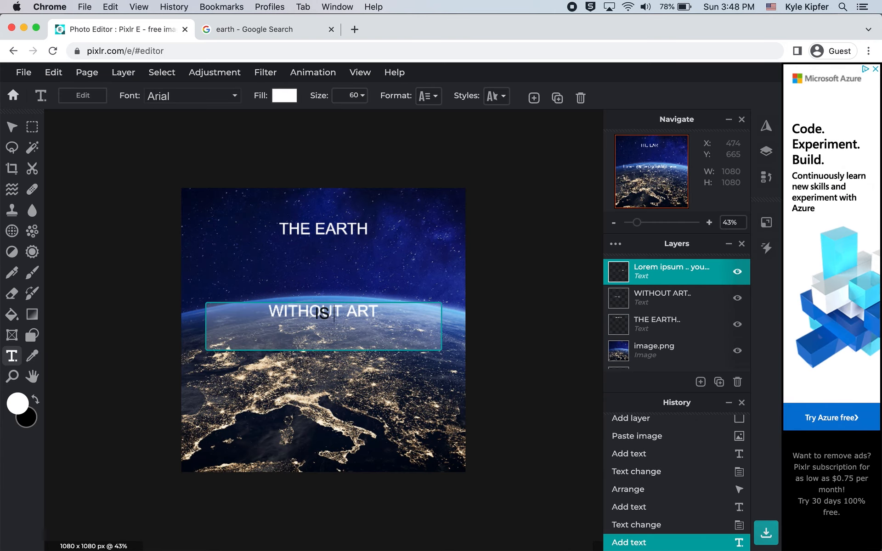
text(JUS)
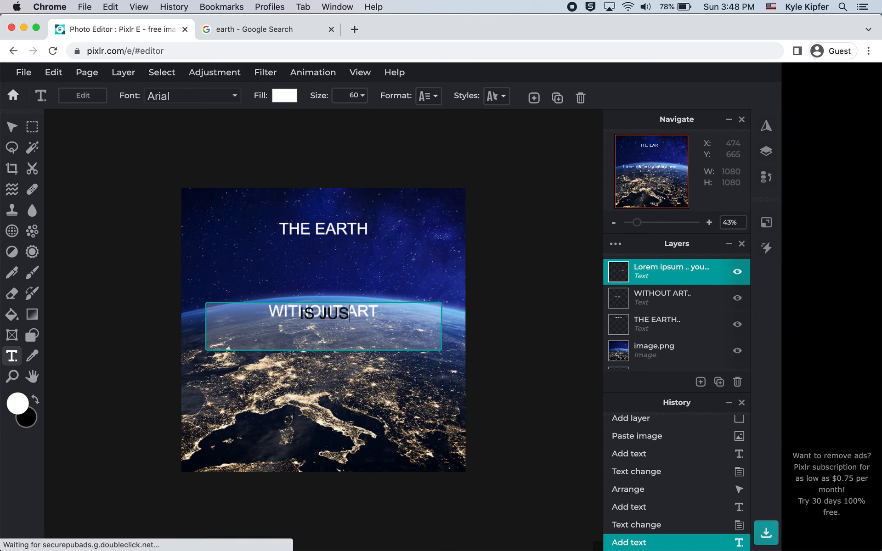
text(T EH.)
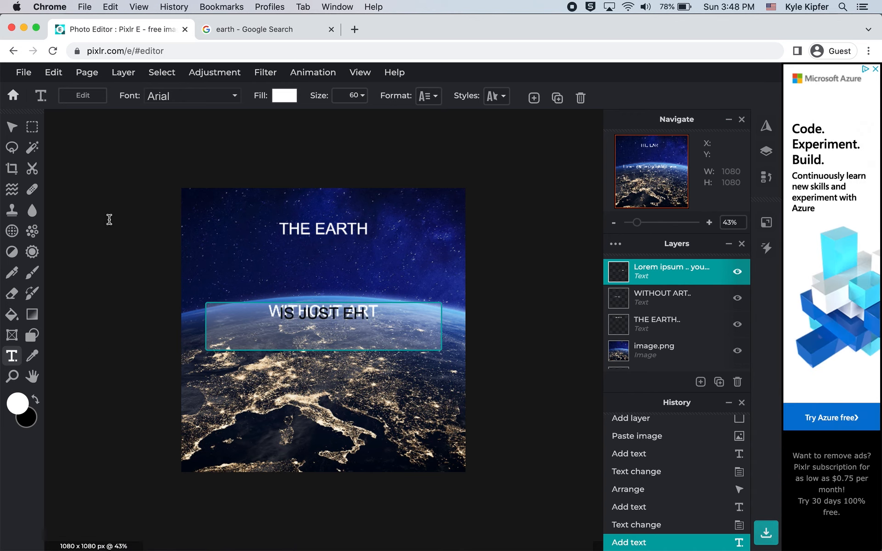
click(108, 219)
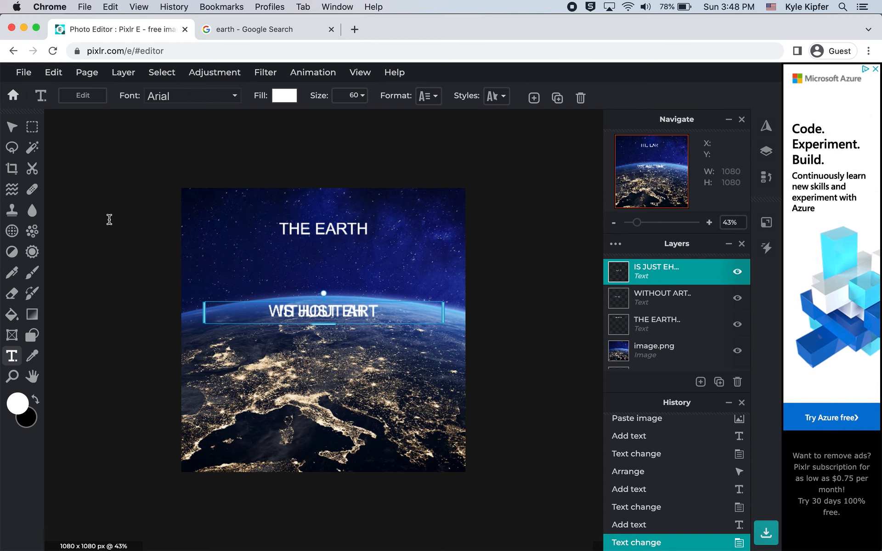
drag(335, 310, 328, 439)
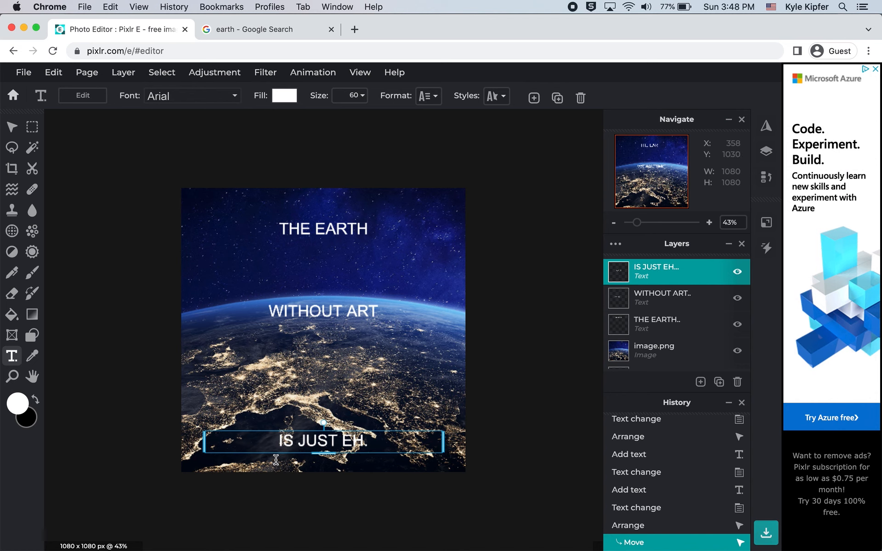
click(104, 264)
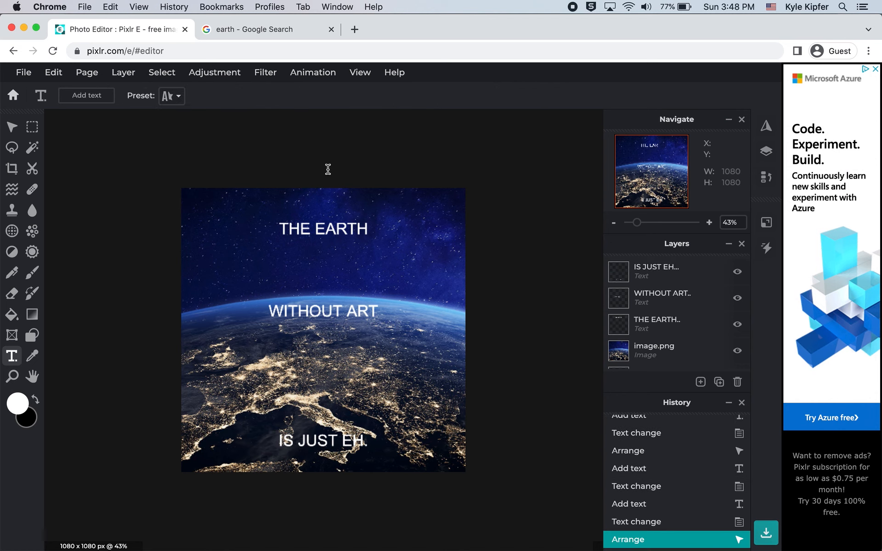
Try the Aberus font on the THE EARTH text, and set it to the Beornheard font.
click(329, 228)
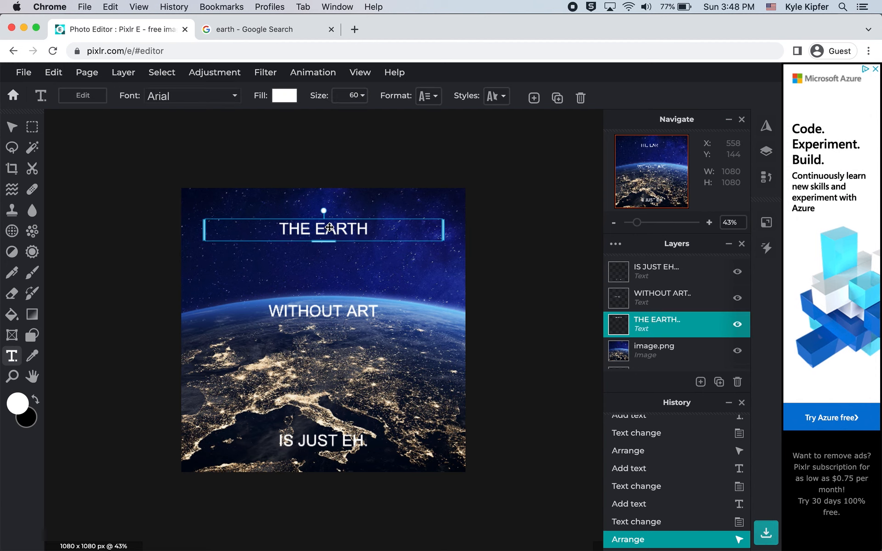
click(231, 98)
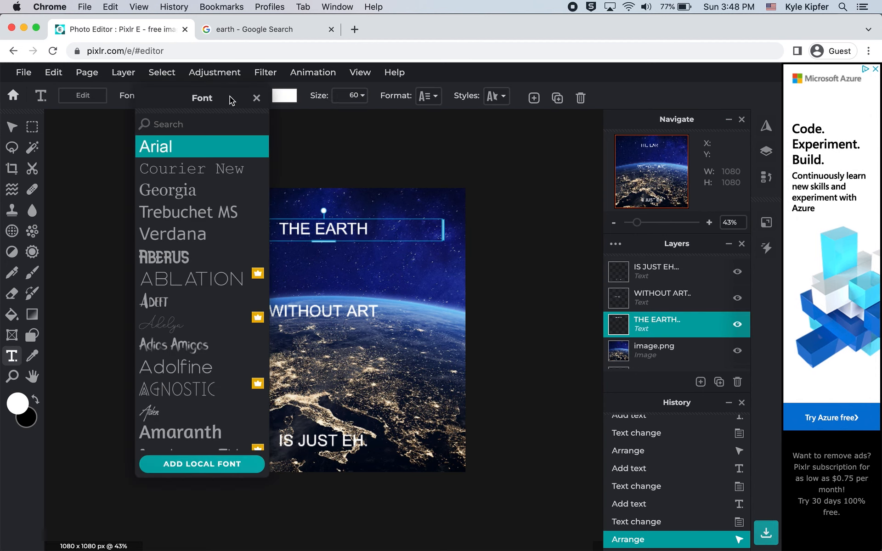
click(206, 265)
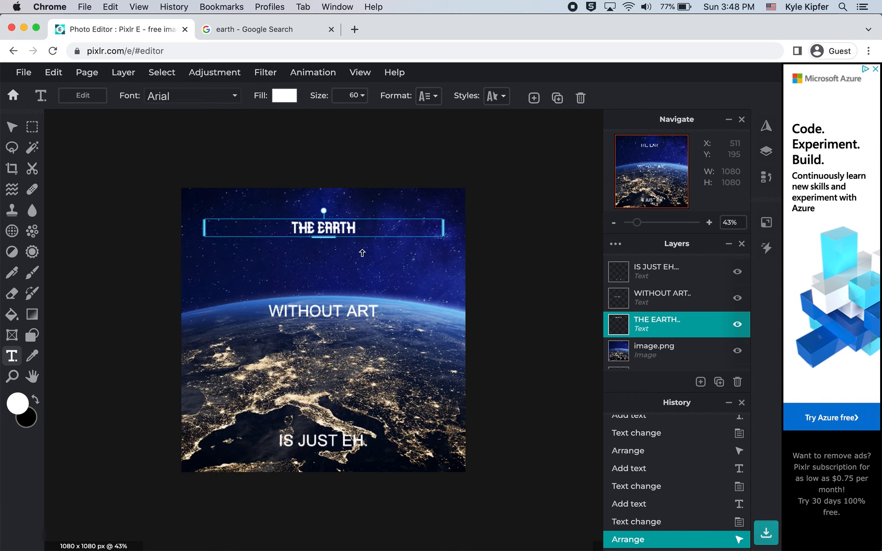
click(232, 96)
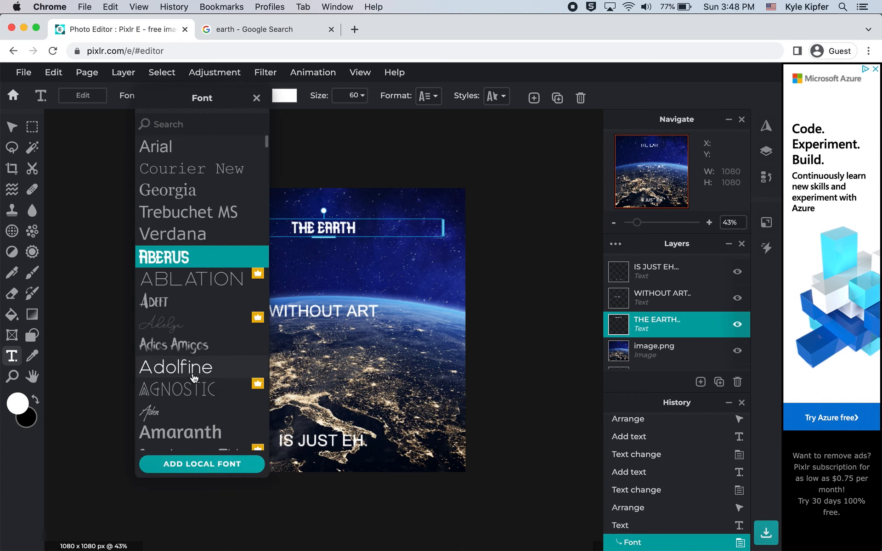
scroll(194, 378, down, 3)
scroll(194, 378, down, 5)
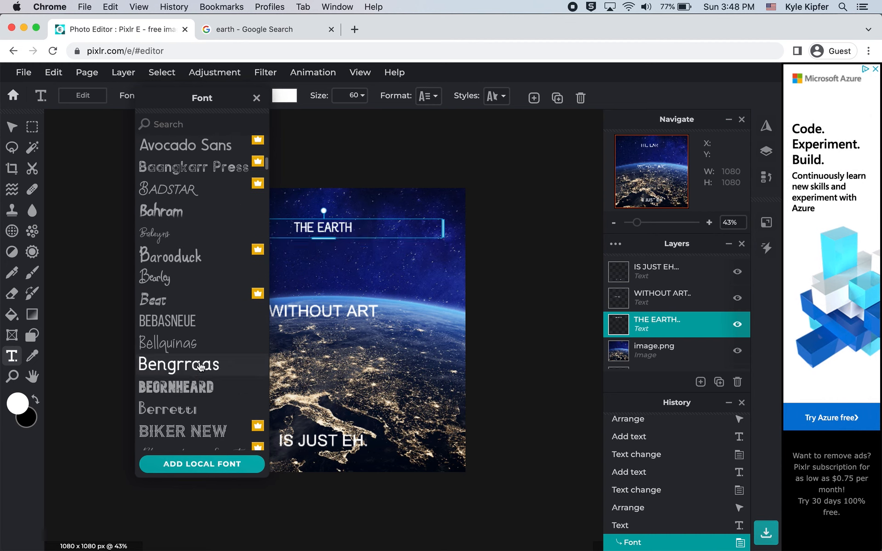
click(201, 394)
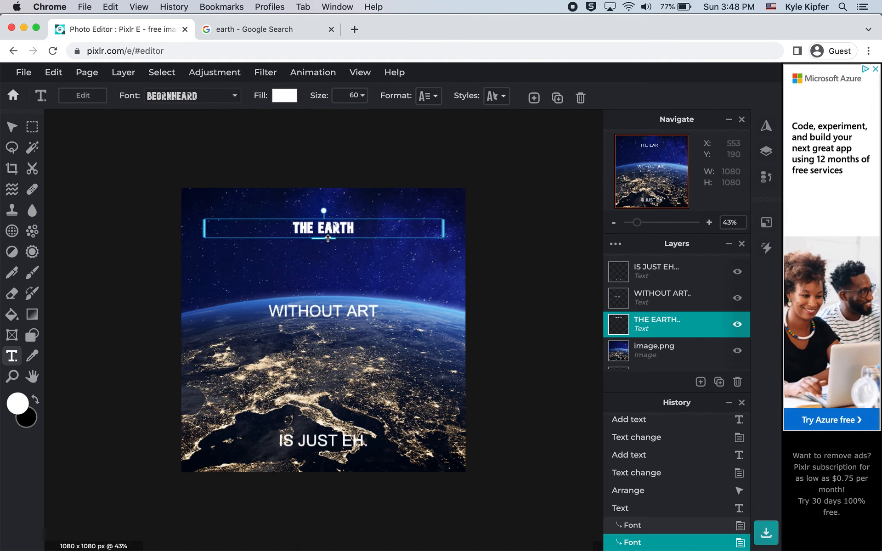
Enlarge the THE EARTH text to a size of about 190 and nudge it slightly upward.
drag(327, 238, 329, 278)
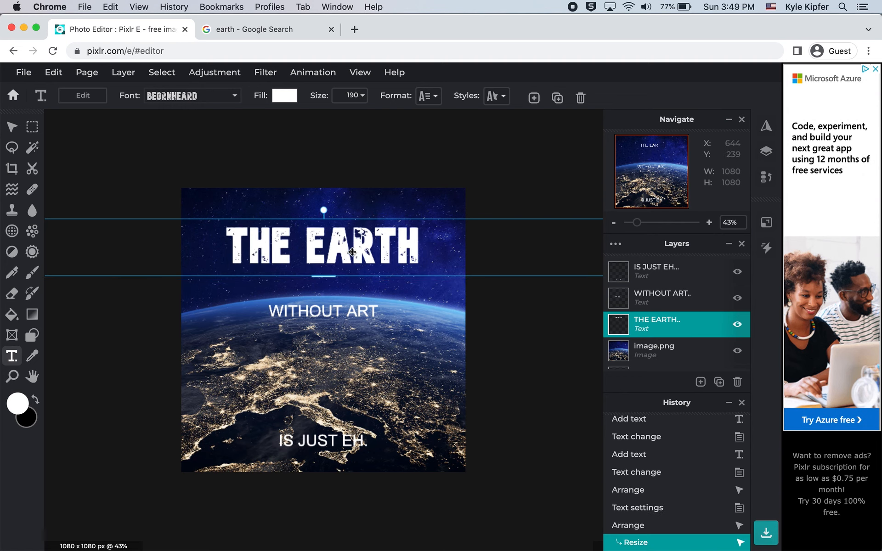
key(Up)
key(Up)
key(Up)
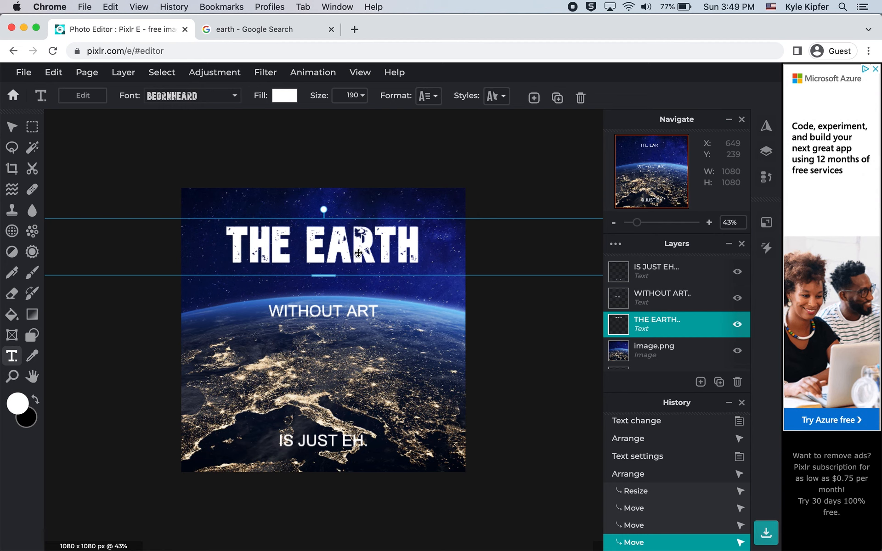
Set the WITHOUT ART text to the handwritten Bearley font.
click(332, 310)
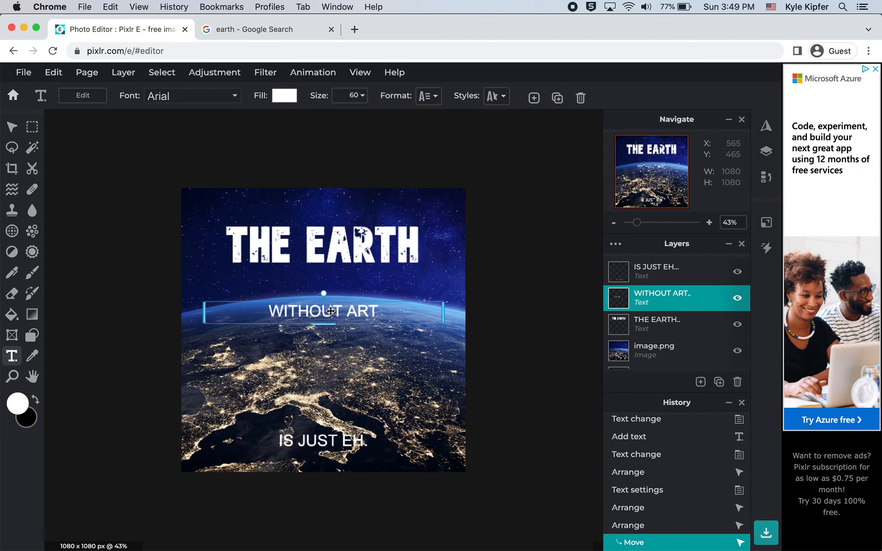
click(229, 102)
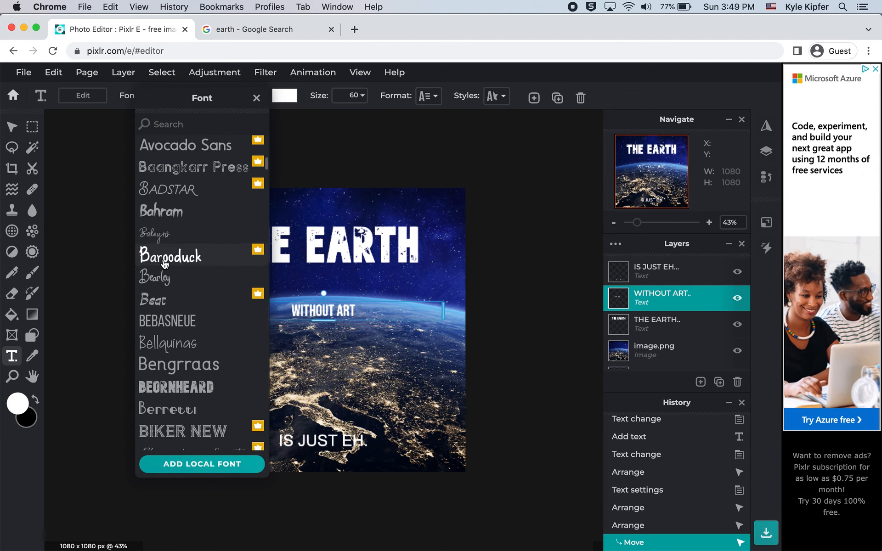
click(166, 286)
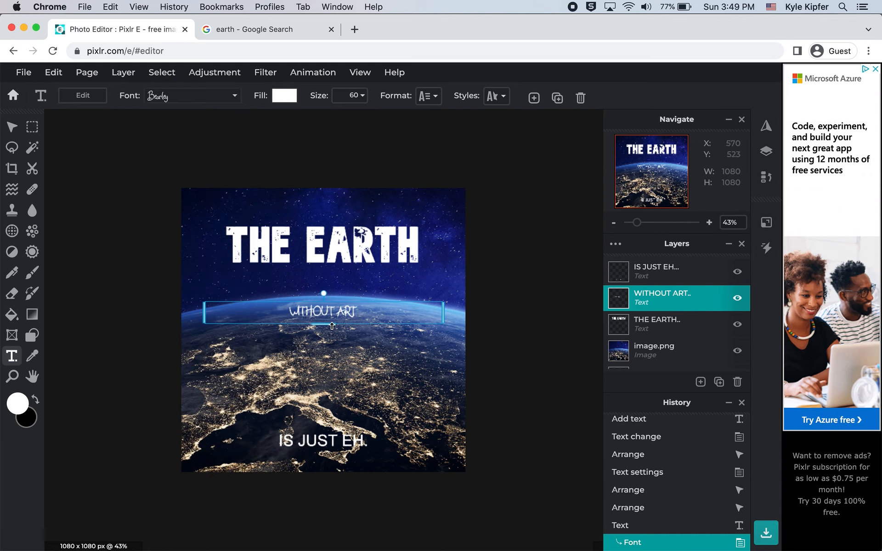
Enlarge the WITHOUT ART text to a size of about 168 and move it slightly up, over the horizon.
drag(328, 324, 325, 360)
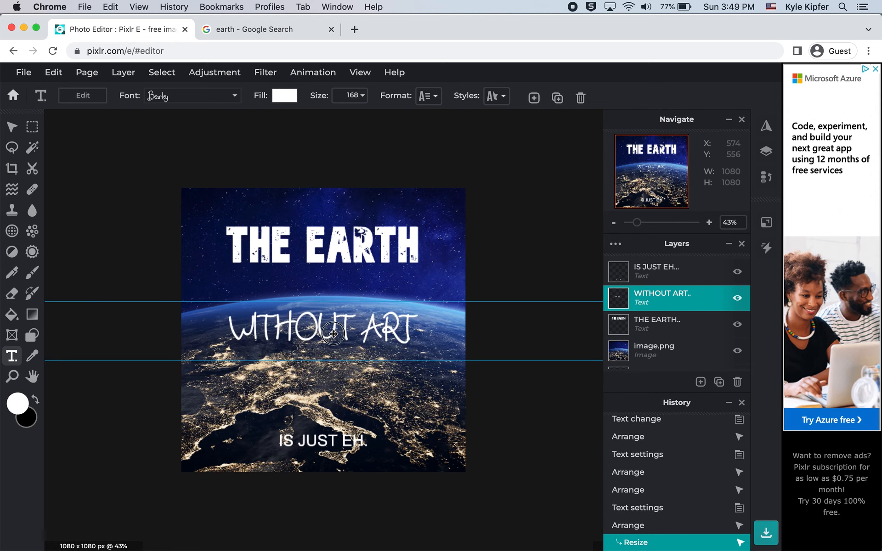
drag(333, 335, 334, 326)
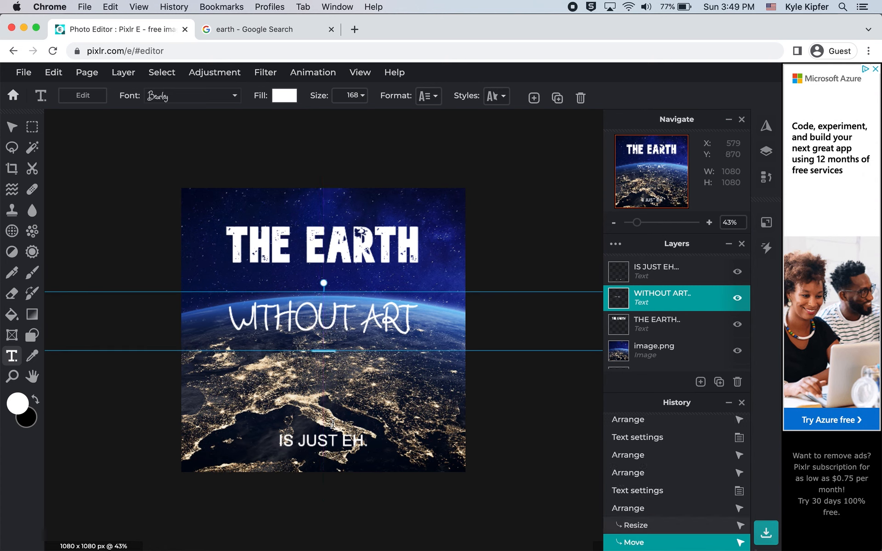
Set the IS JUST EH. text to the Easterica font.
click(271, 440)
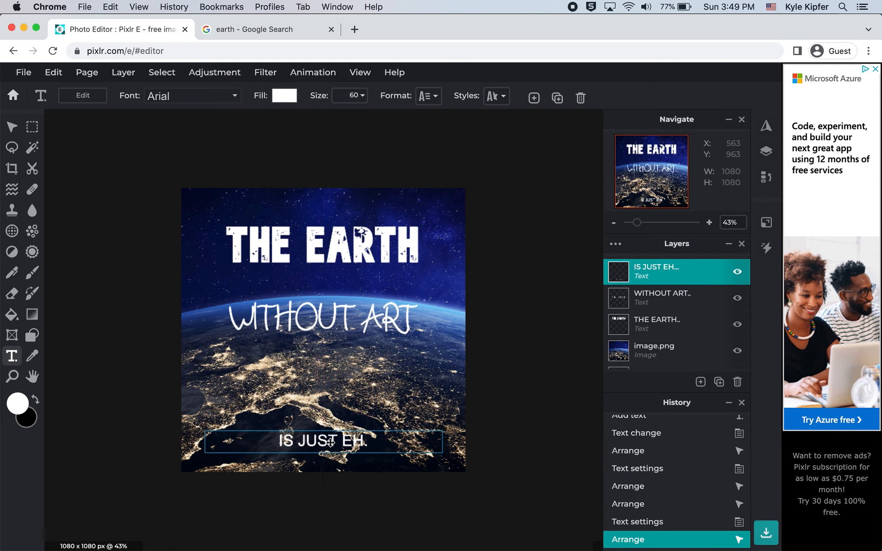
click(233, 95)
scroll(227, 368, down, 5)
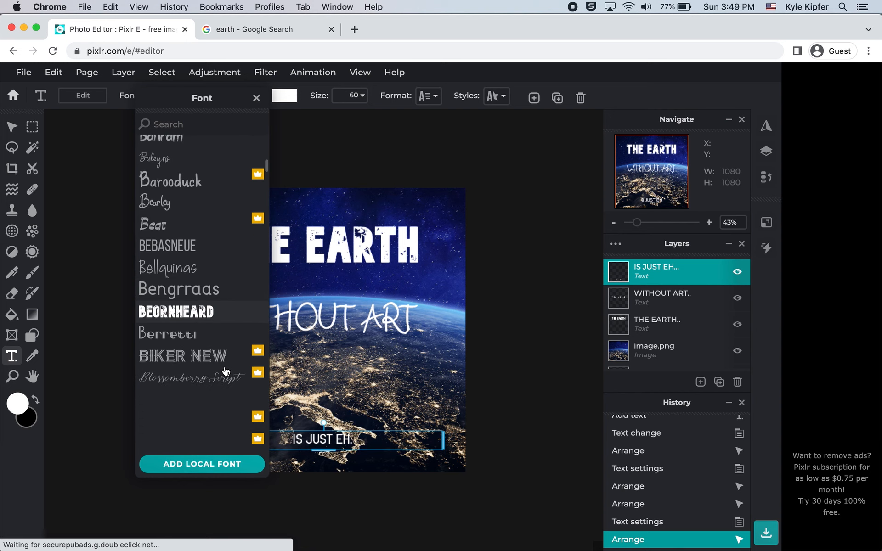
scroll(226, 371, down, 3)
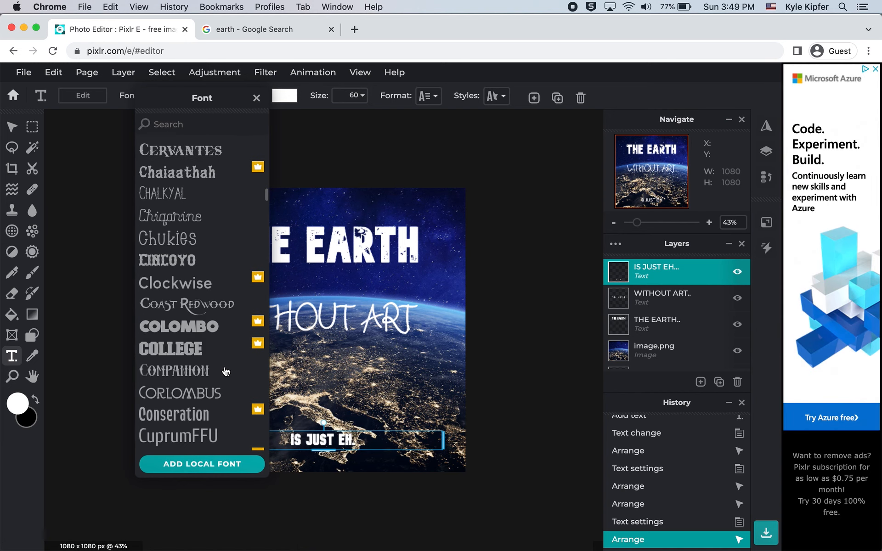
scroll(226, 370, down, 3)
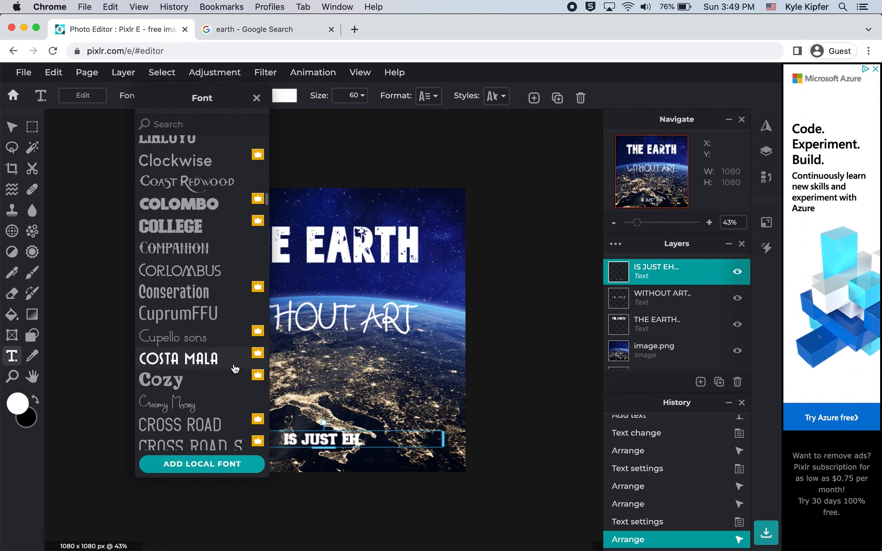
scroll(207, 331, down, 3)
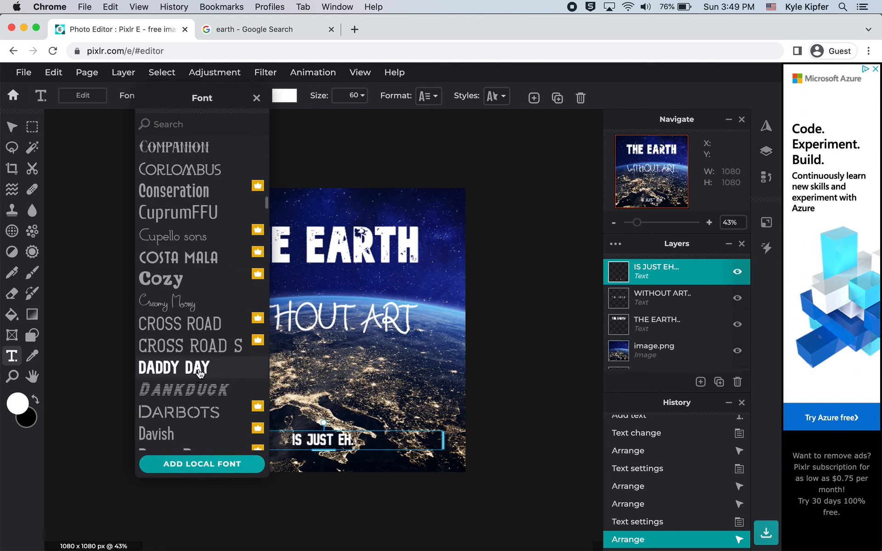
scroll(199, 373, down, 5)
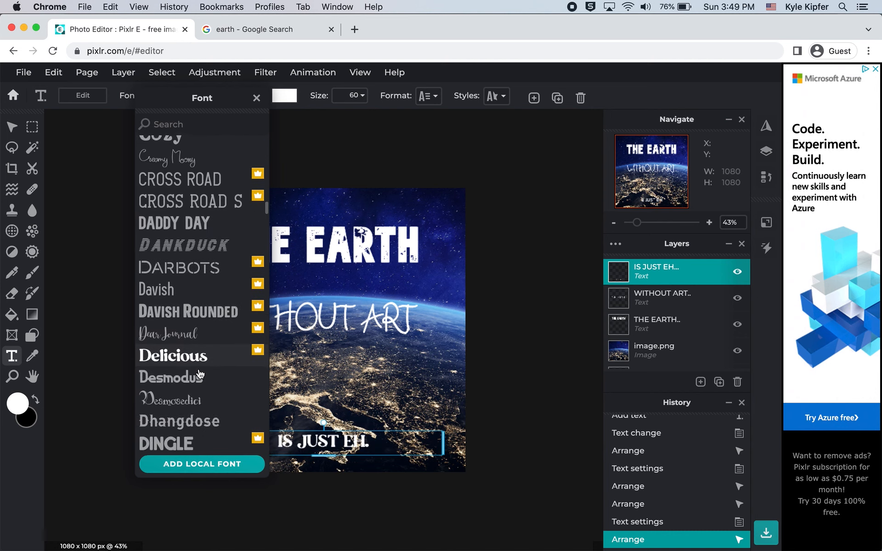
scroll(200, 373, down, 3)
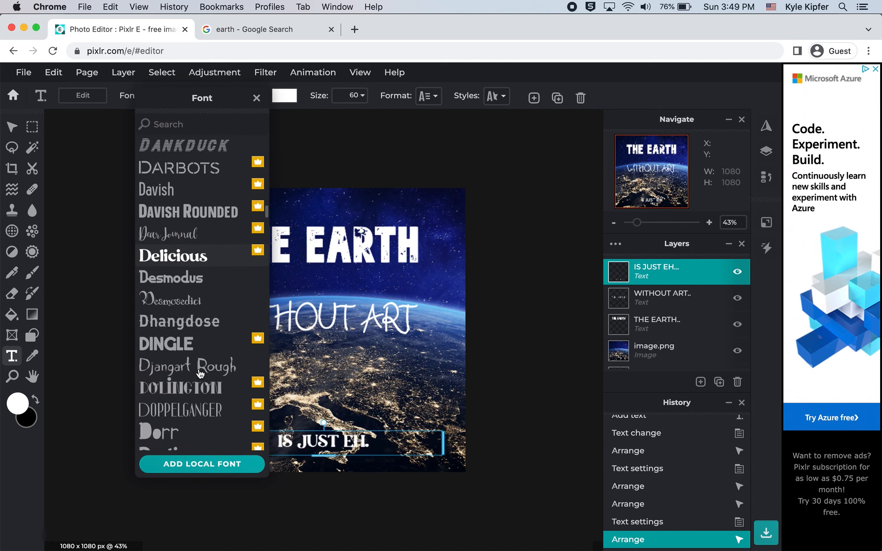
scroll(198, 316, down, 4)
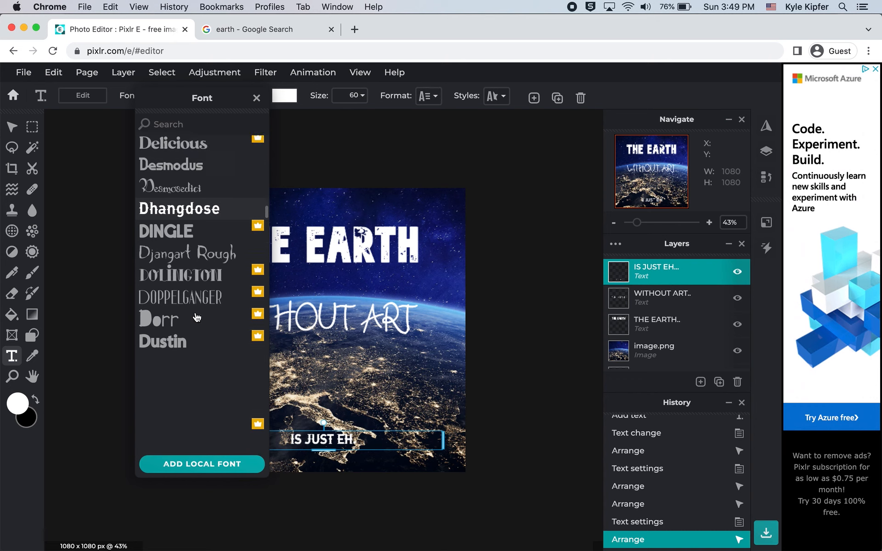
scroll(196, 317, down, 3)
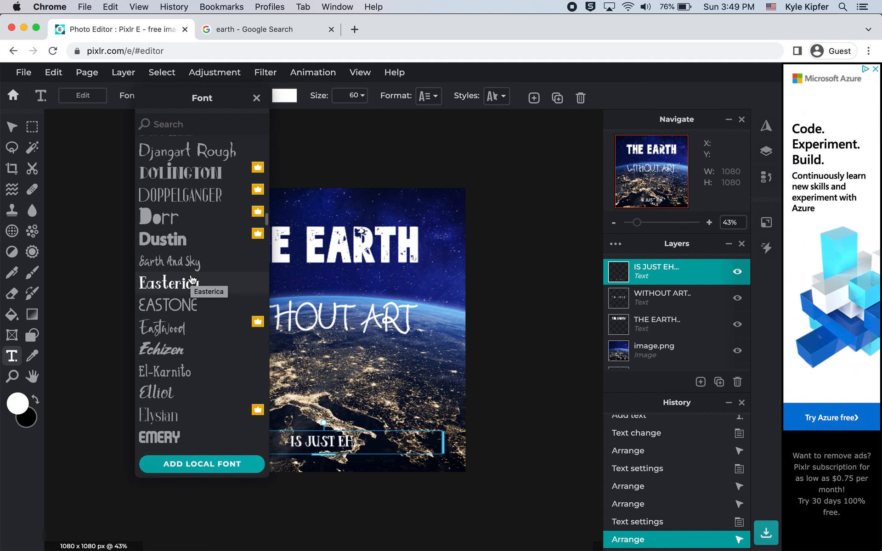
click(192, 281)
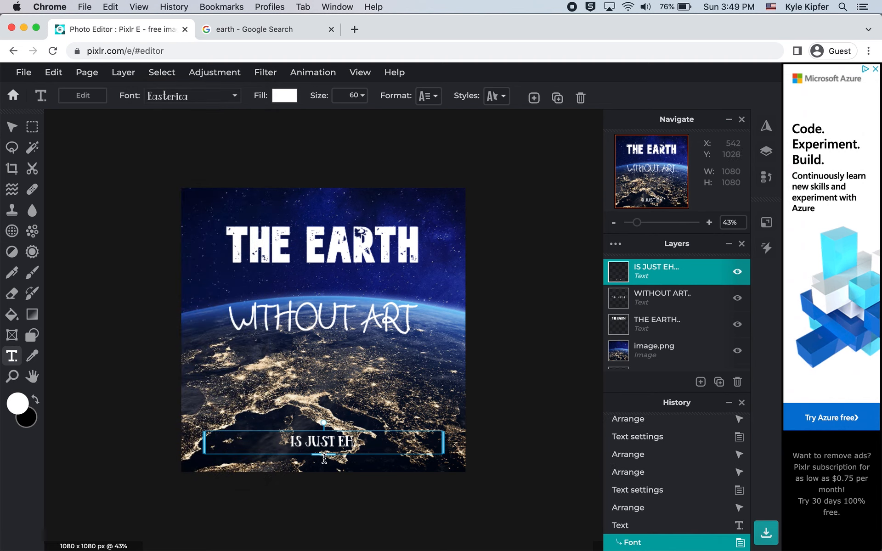
Enlarge the IS JUST EH. text to a size of about 170 and move it up so it fits inside the picture.
drag(324, 456, 323, 495)
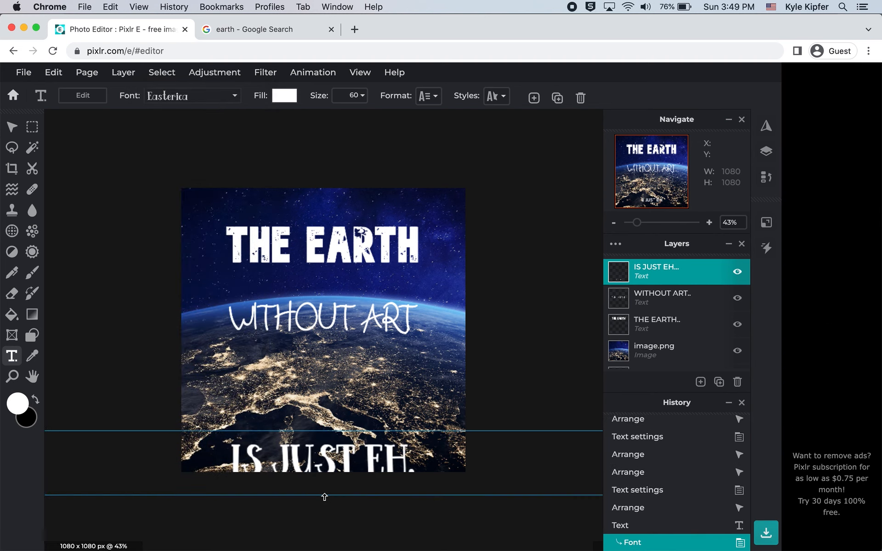
drag(329, 461, 327, 410)
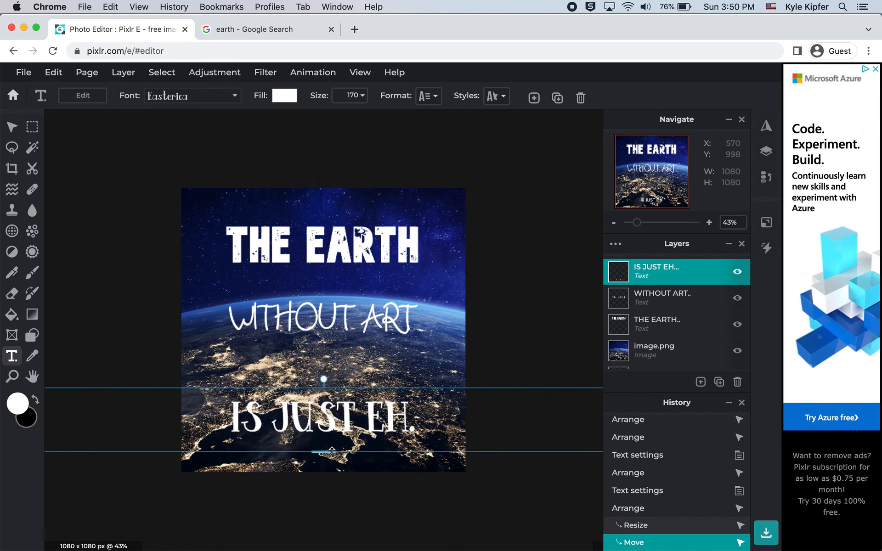
Try the grey-to-dark-blue linear gradient preset as the fill of the THE EARTH text.
click(353, 252)
click(288, 94)
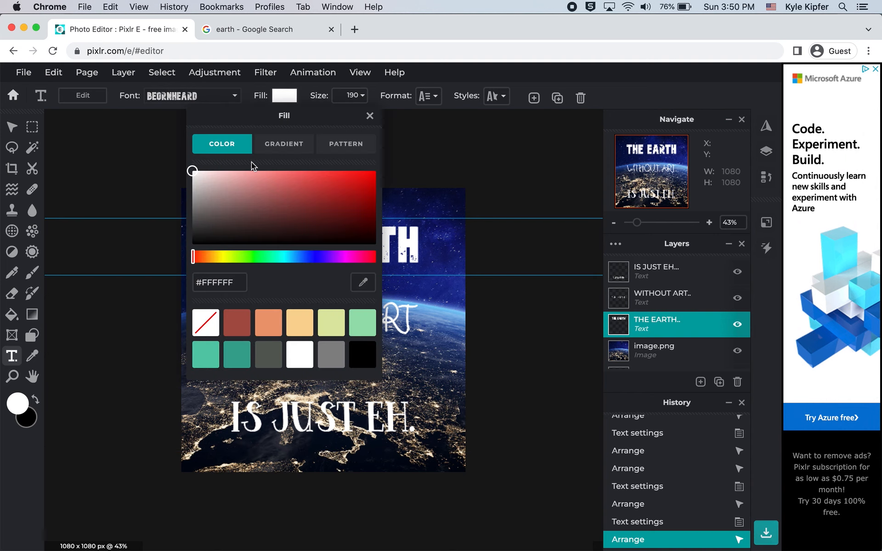
click(283, 147)
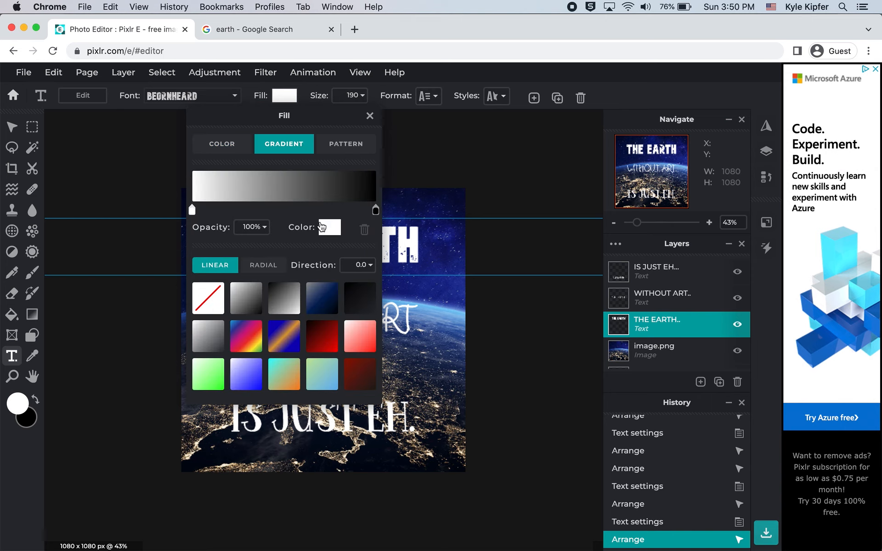
click(327, 301)
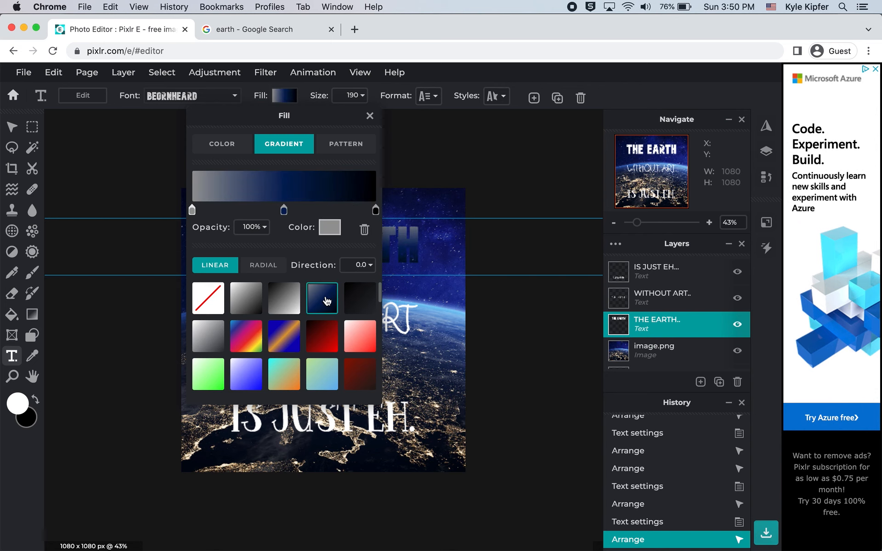
click(551, 150)
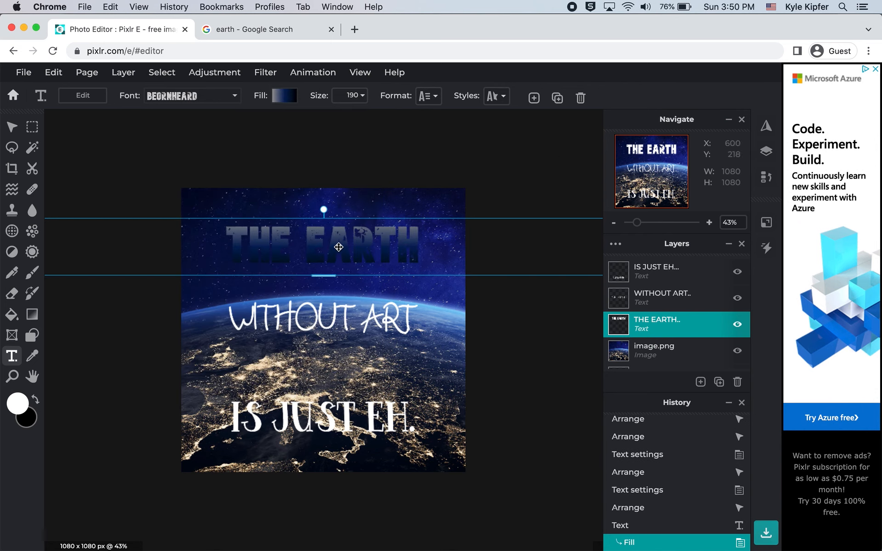
Fill the THE EARTH text with the solid light blue #77B5EB, sampled from the glowing horizon in the picture.
click(284, 96)
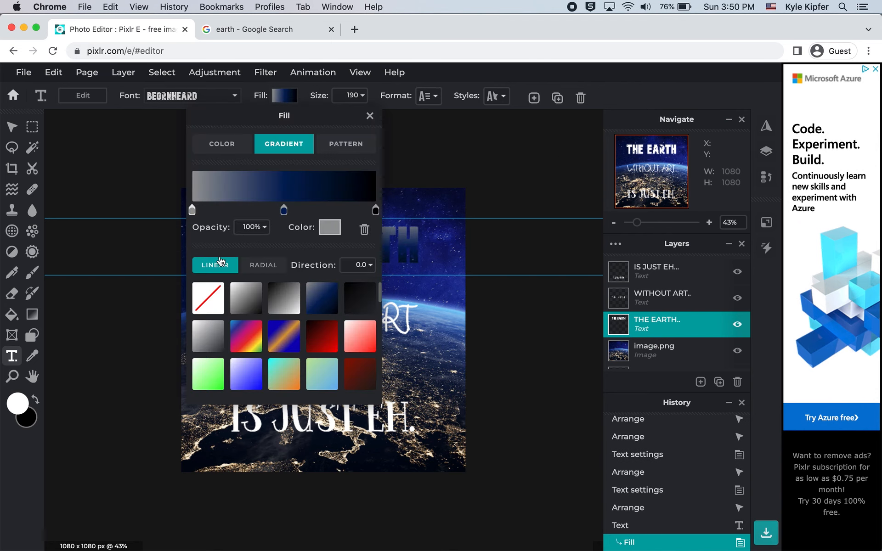
click(227, 144)
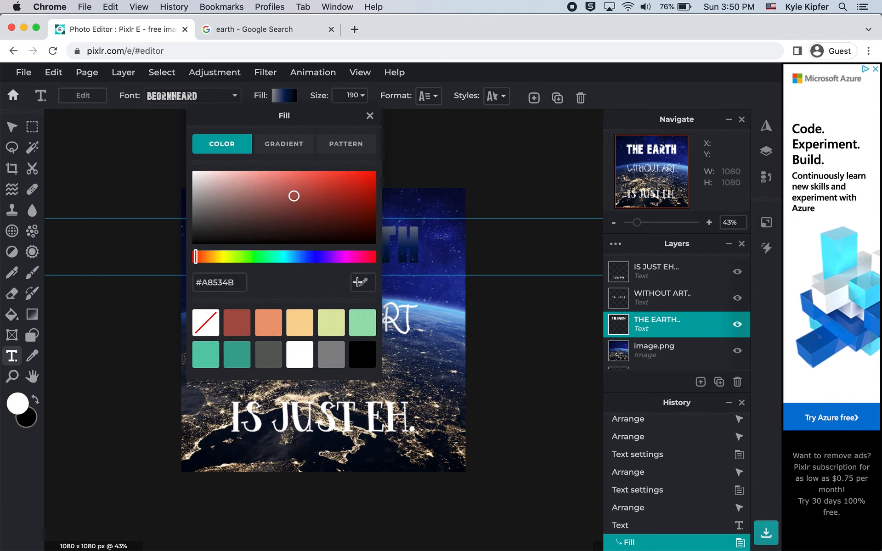
click(357, 282)
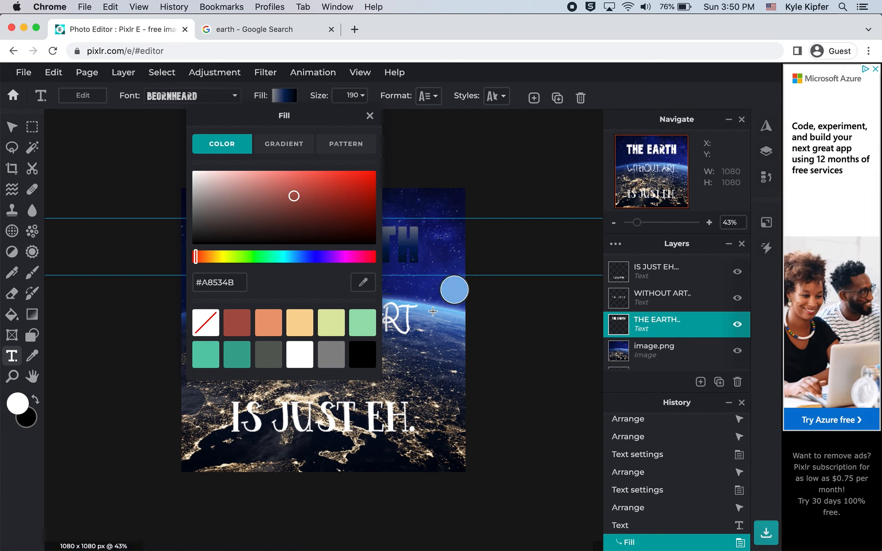
click(435, 311)
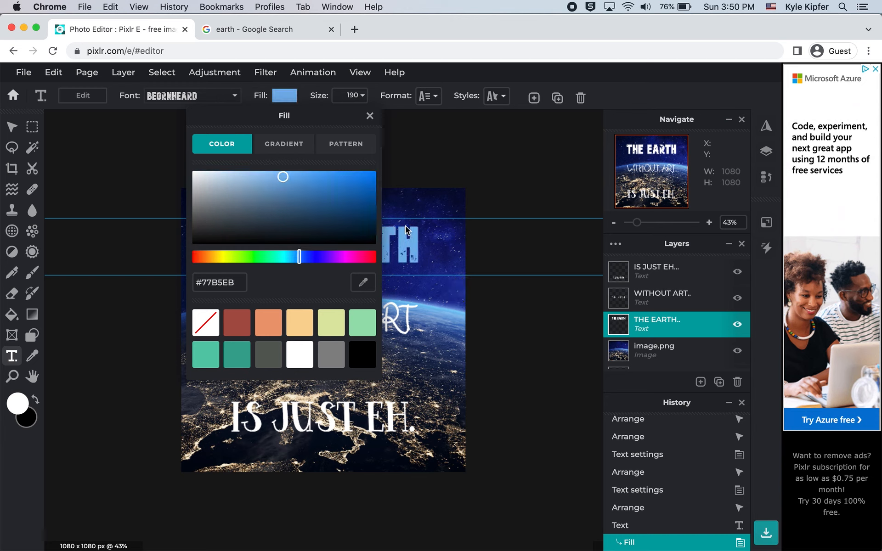
click(406, 333)
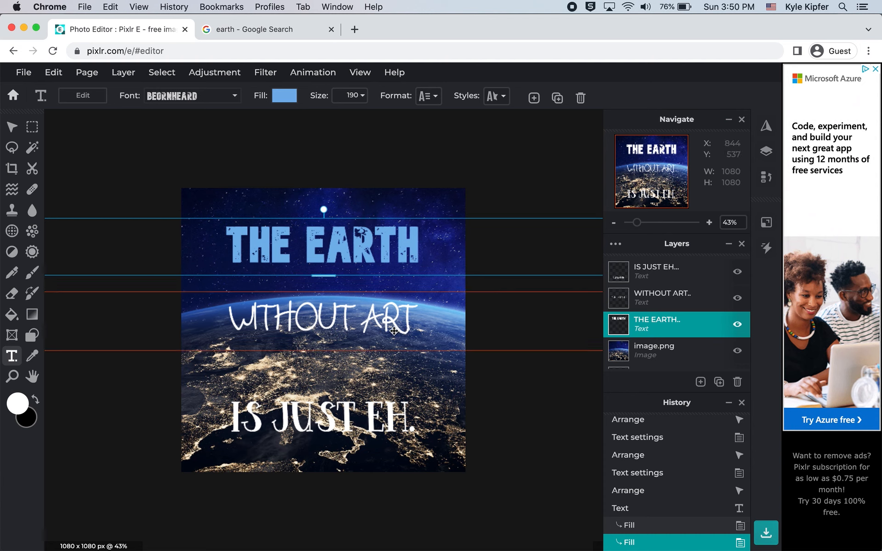
Fill the WITHOUT ART text with the cream colour #F0E2C9, sampled from the city lights in the picture.
click(398, 330)
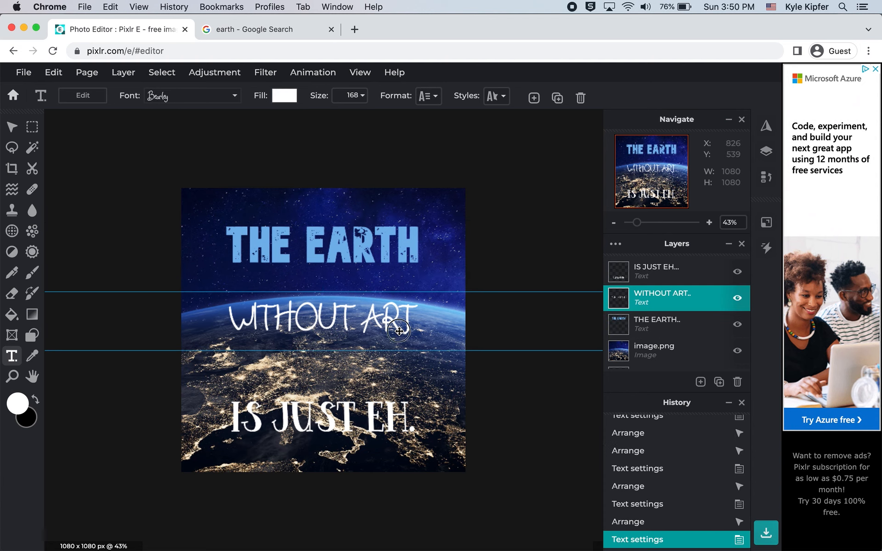
click(284, 97)
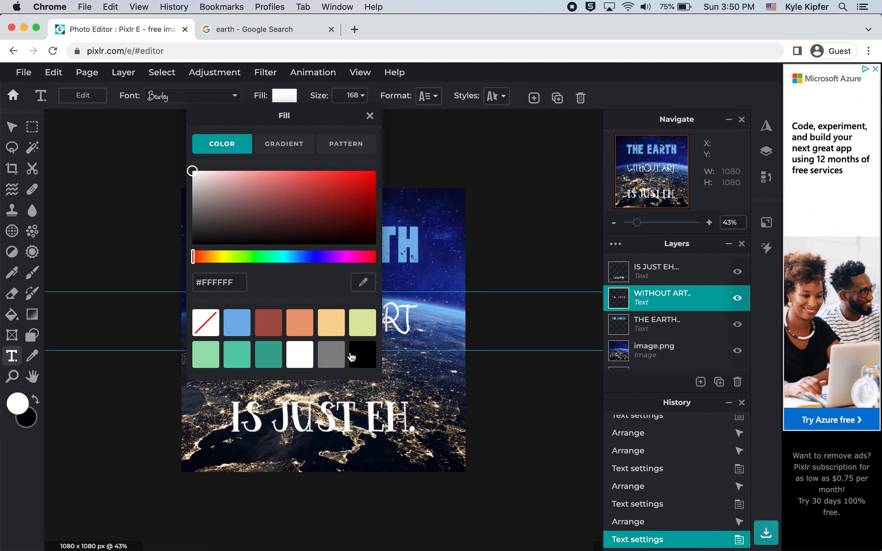
click(363, 282)
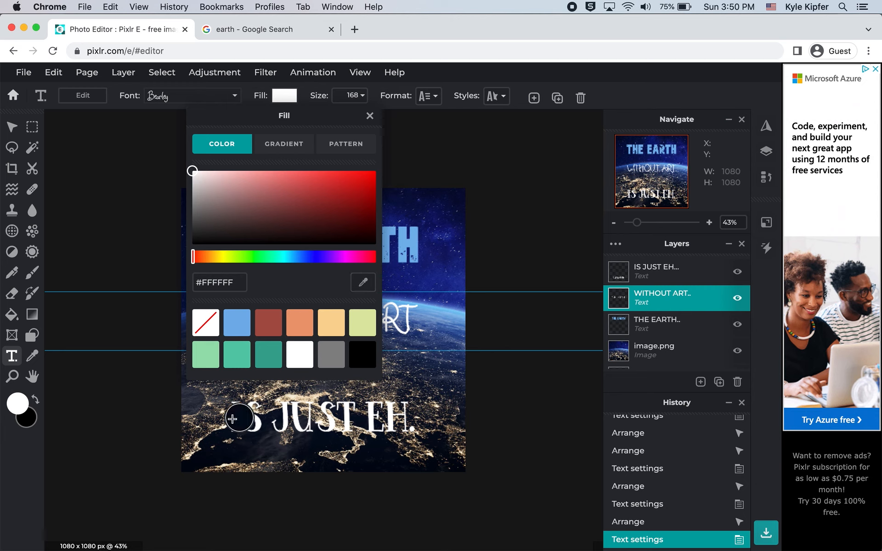
click(294, 398)
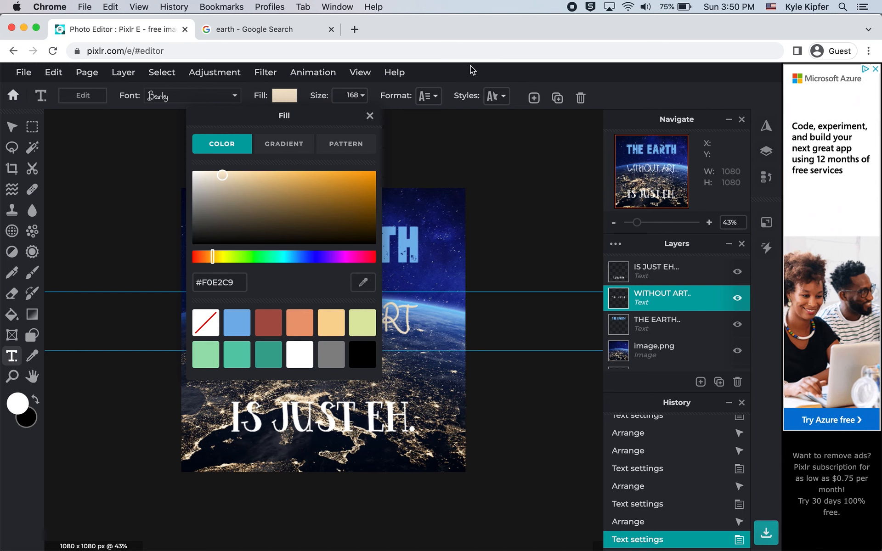
click(371, 115)
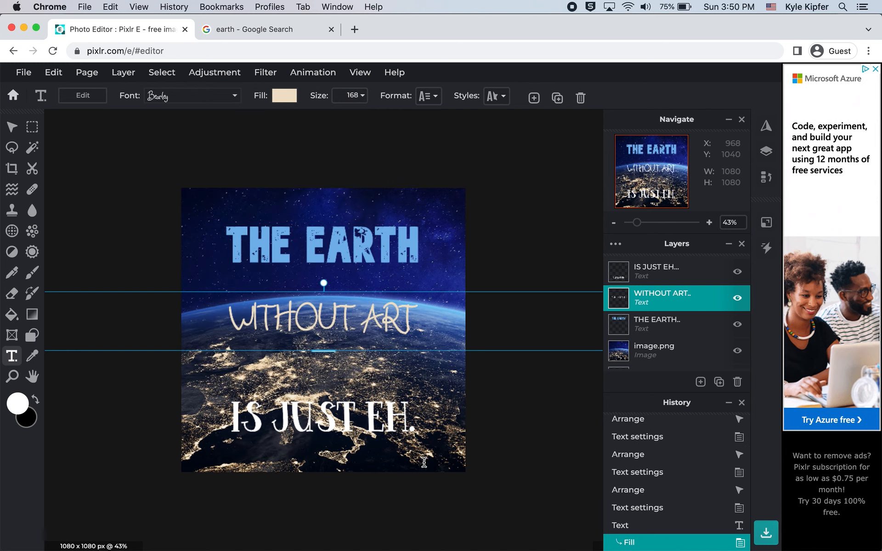
Try the dark blue #132486, sampled from the sky in the picture, as the fill of the IS JUST EH. text.
click(388, 420)
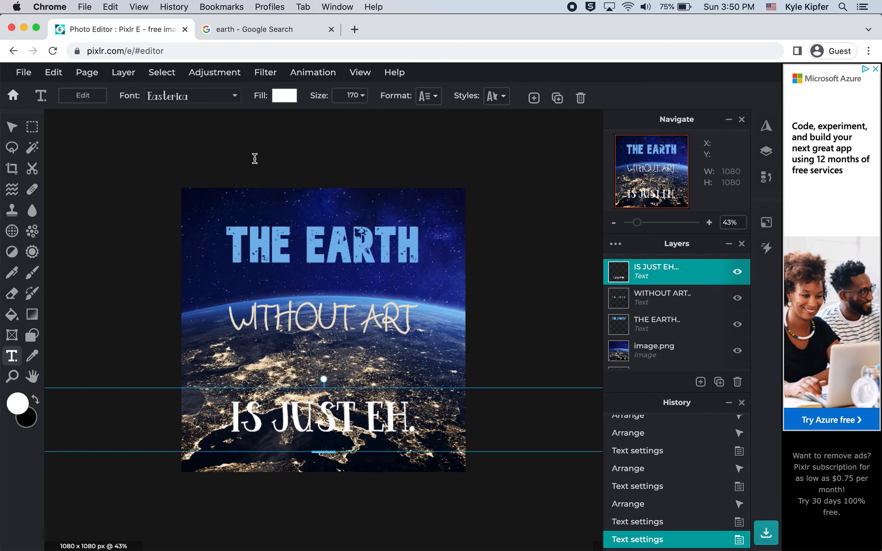
click(291, 100)
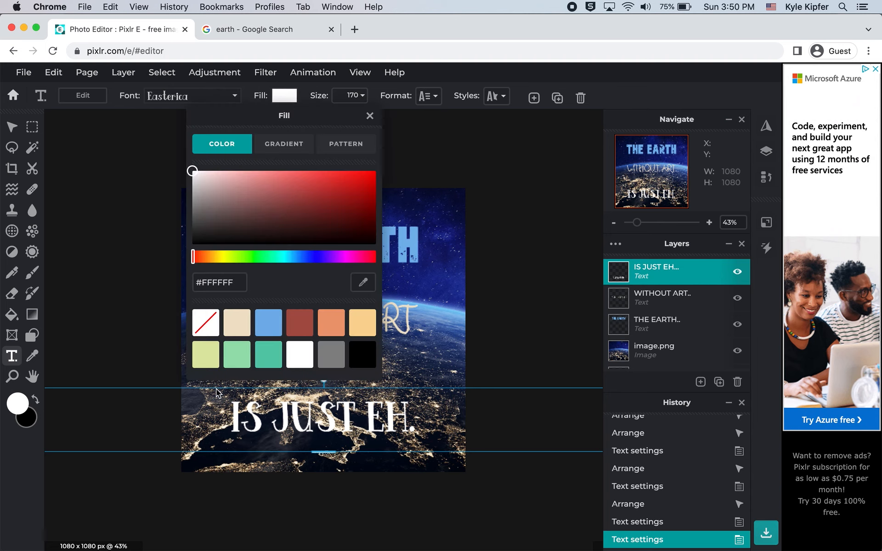
click(363, 282)
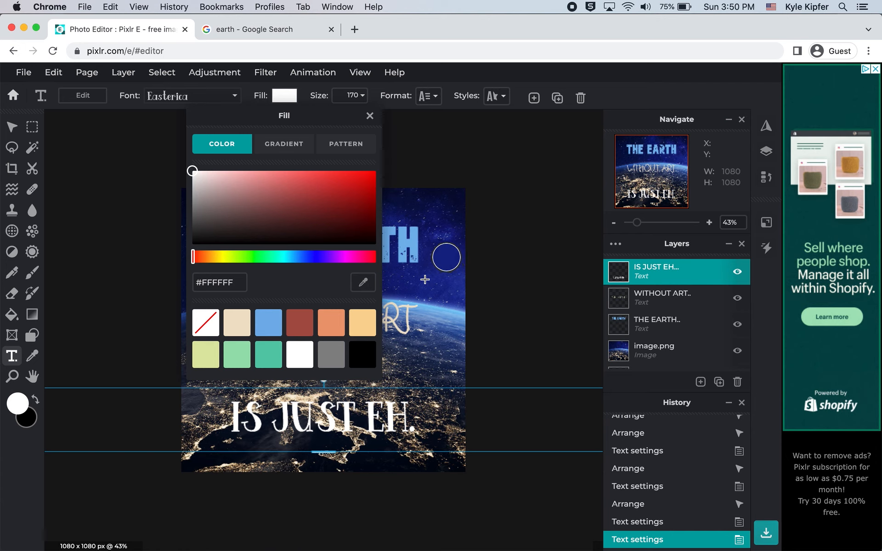
click(425, 279)
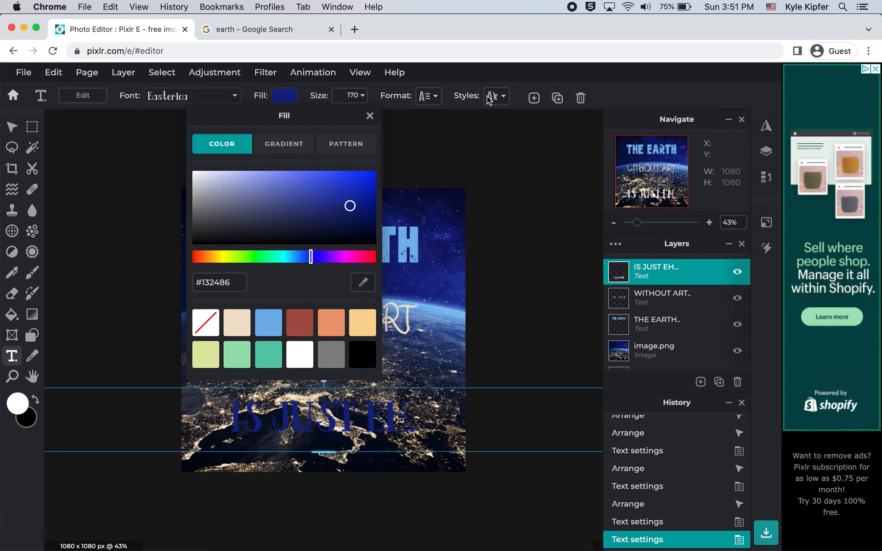
click(502, 99)
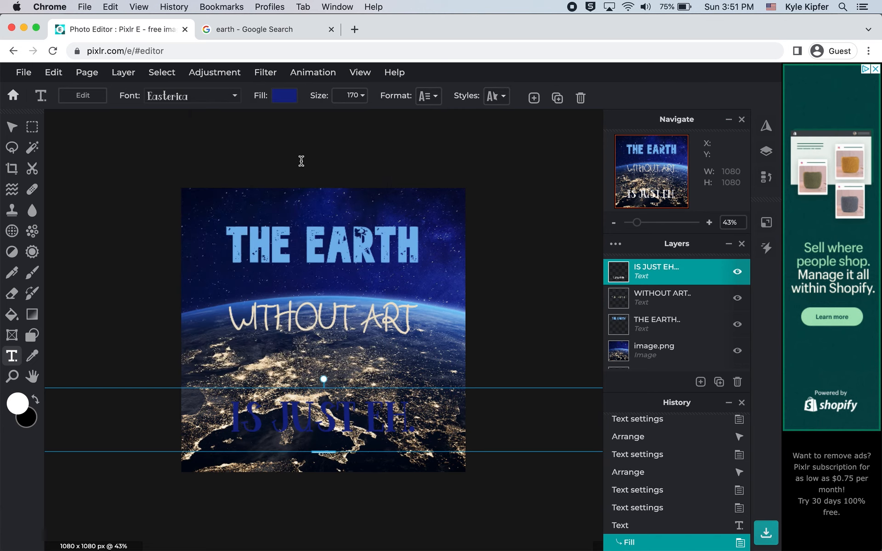
Fill the IS JUST EH. text with the medium blue #7BA1D3, sampled from the glowing horizon in the picture.
click(287, 99)
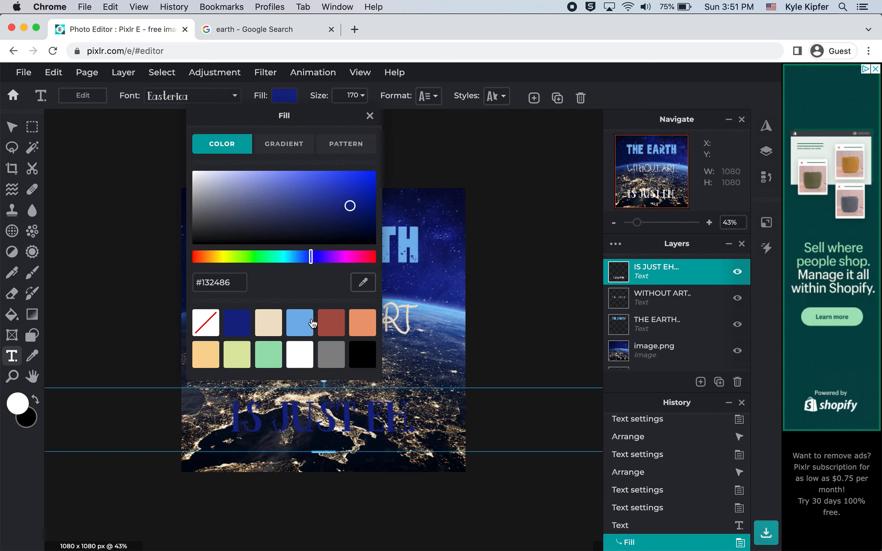
click(363, 283)
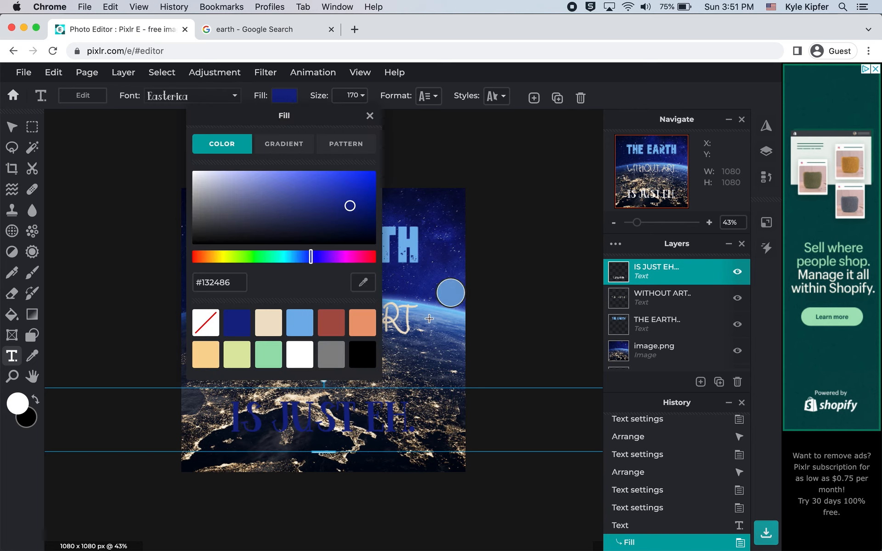
click(428, 317)
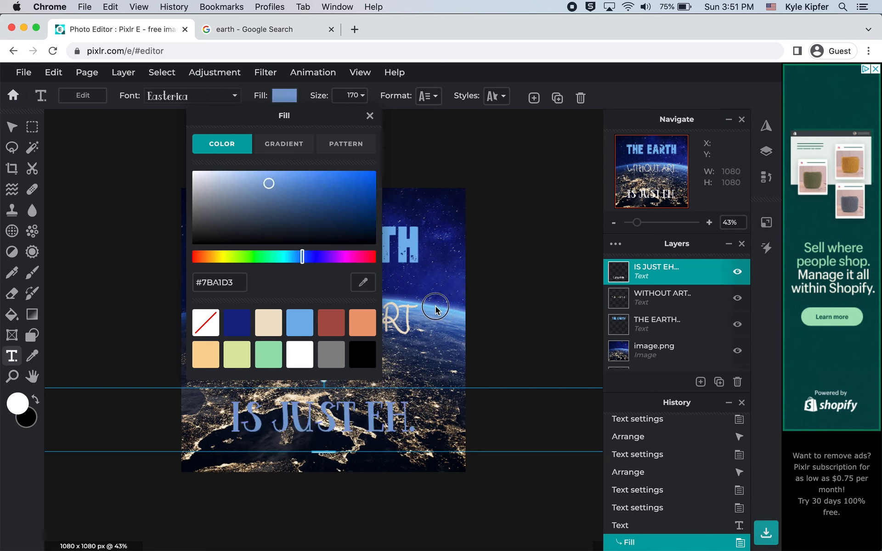
click(435, 308)
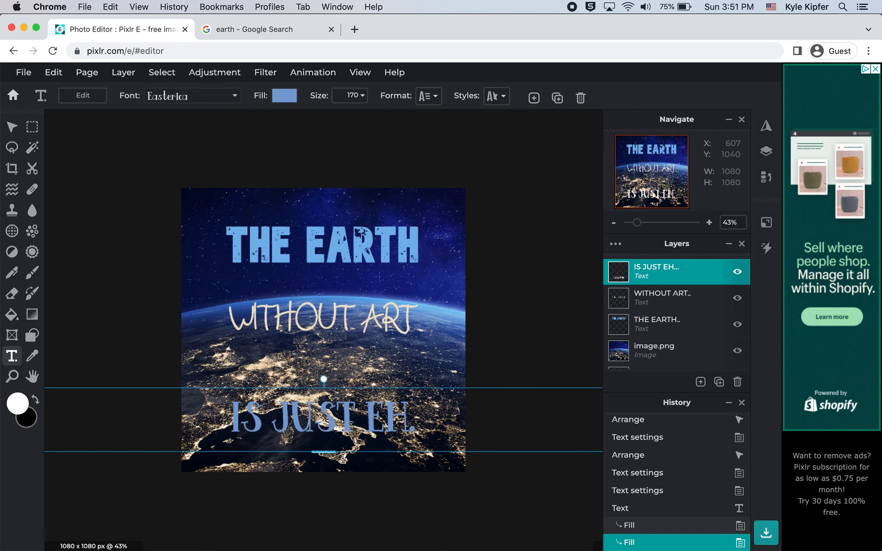
Add an outline to the IS JUST EH. text in the saved cream colour #F0E2C9.
click(500, 97)
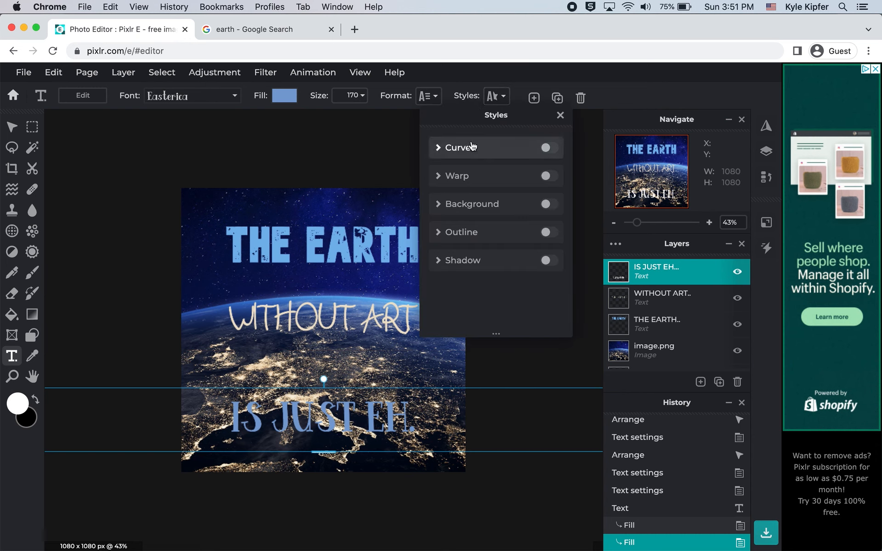
click(507, 236)
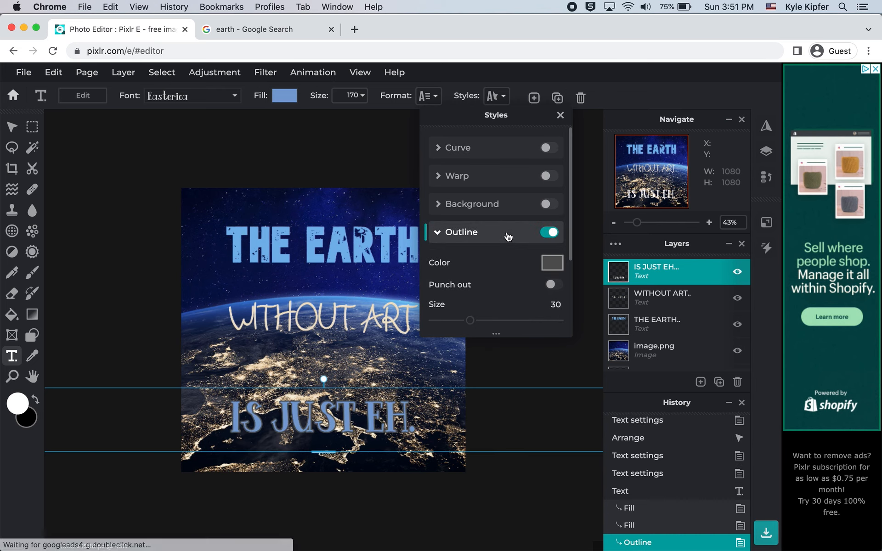
click(552, 263)
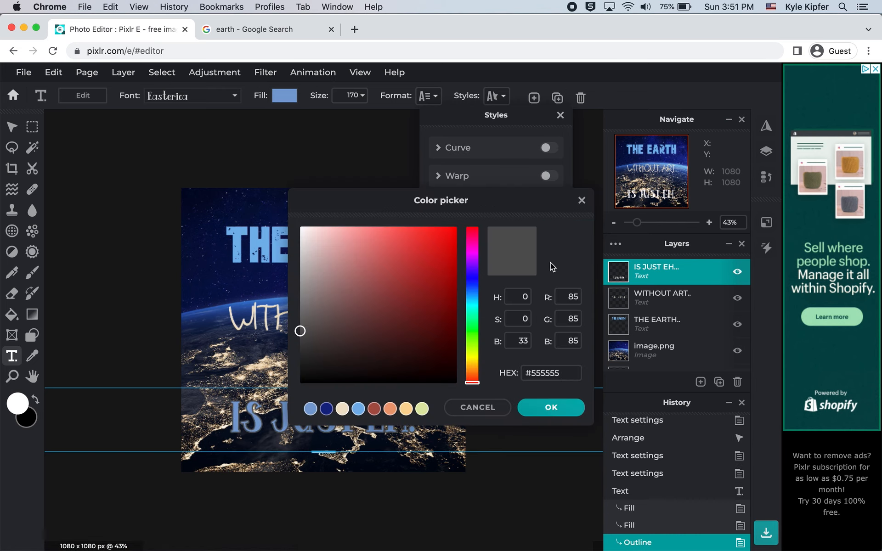
click(343, 408)
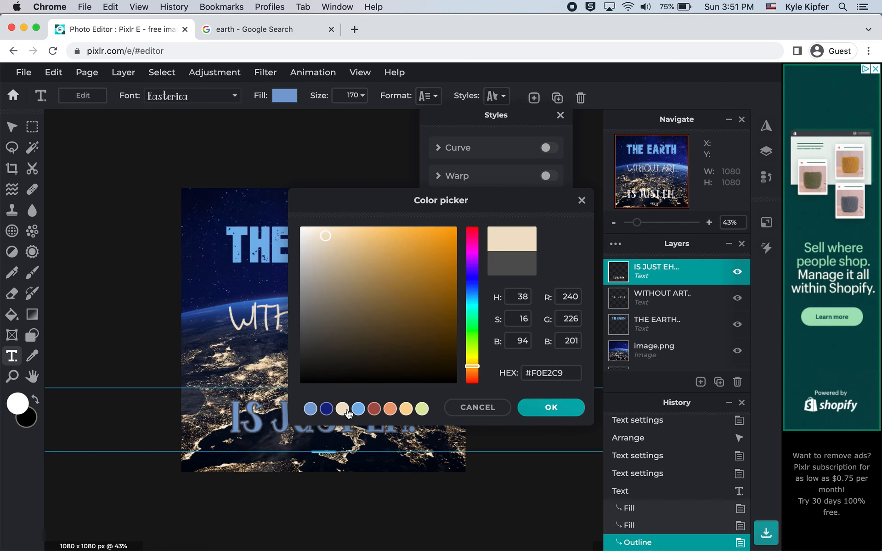
click(564, 408)
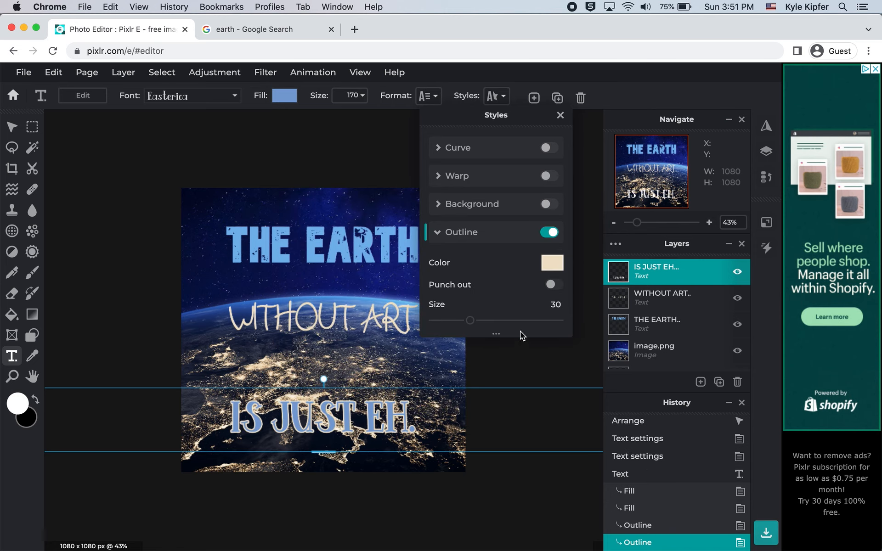
Change the outline colour of the IS JUST EH. text to near-white #FFFEFD and set the outline size to 33.
click(551, 271)
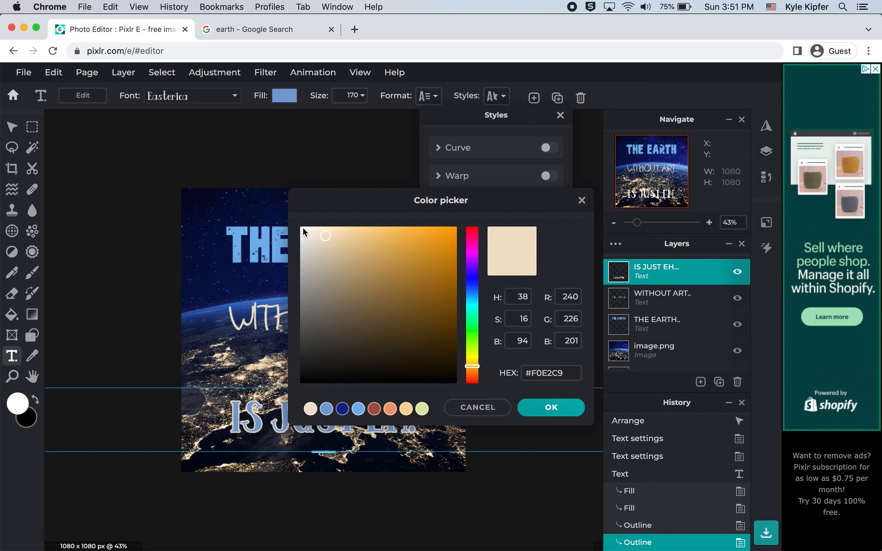
drag(303, 227, 302, 227)
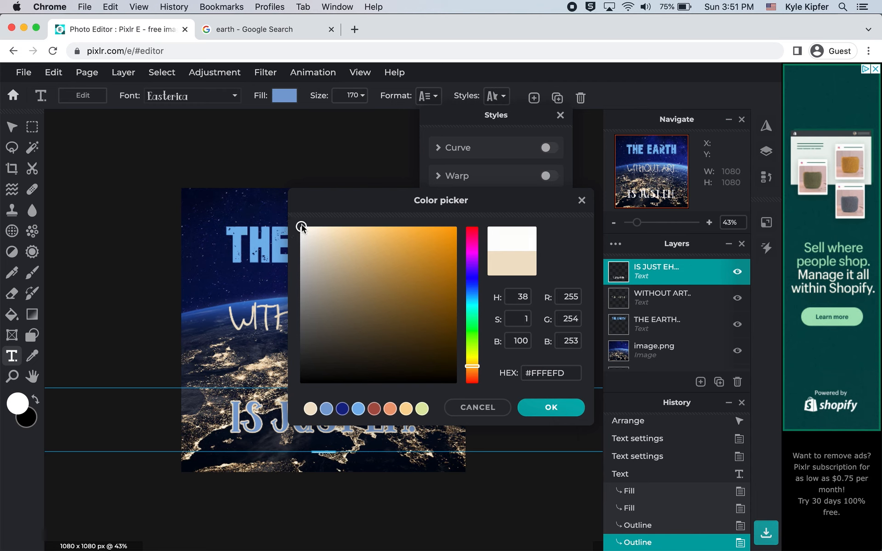
click(564, 407)
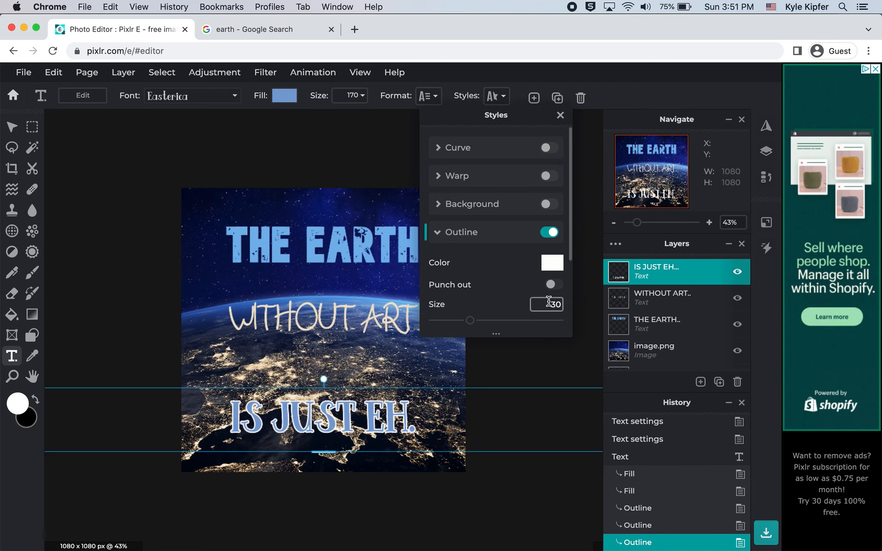
scroll(507, 247, down, 2)
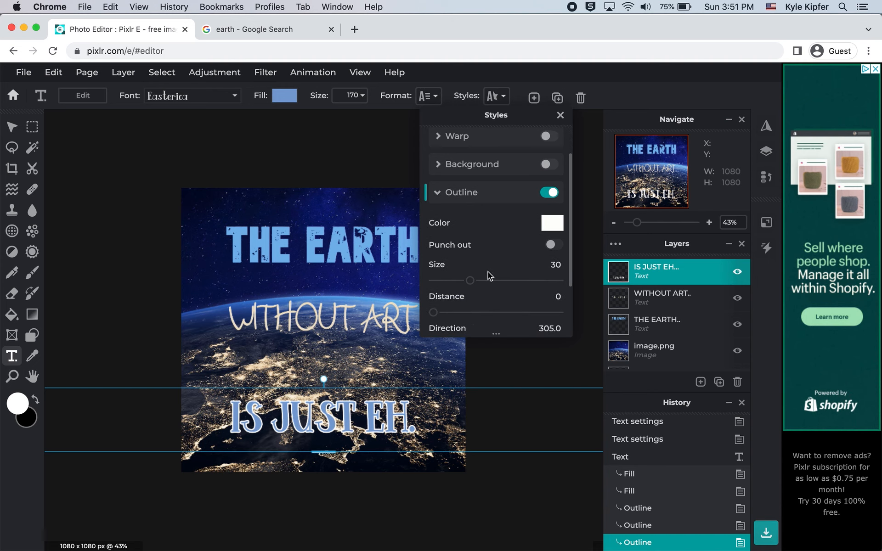
mouse_move(471, 282)
mouse_down()
mouse_move(450, 281)
mouse_move(489, 282)
mouse_move(476, 283)
mouse_up()
Add a shadow to the IS JUST EH. text and raise the shadow's opacity towards the maximum.
scroll(521, 260, down, 3)
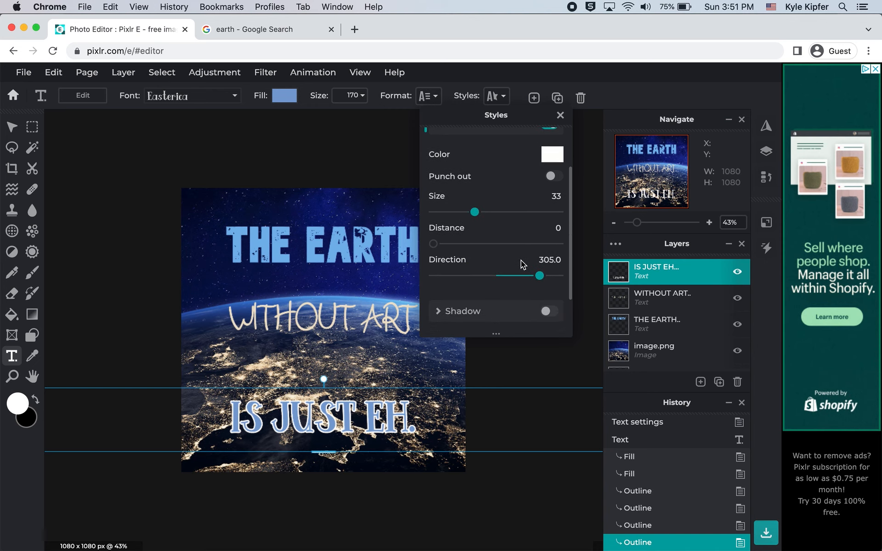
click(466, 312)
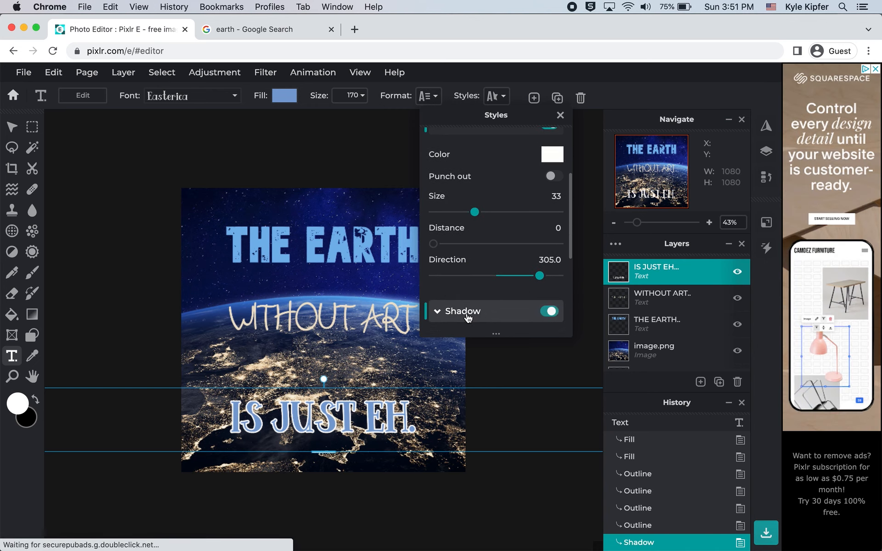
scroll(503, 278, down, 3)
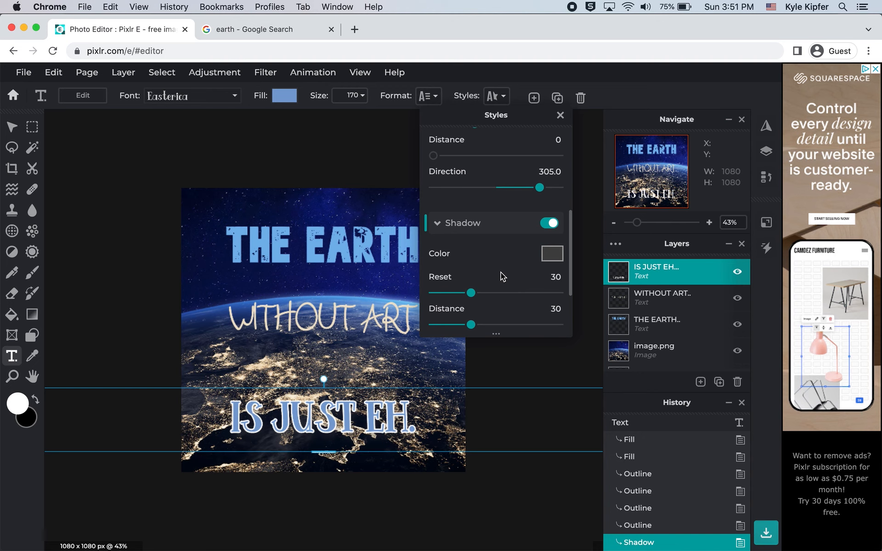
scroll(501, 272, down, 2)
scroll(500, 272, down, 1)
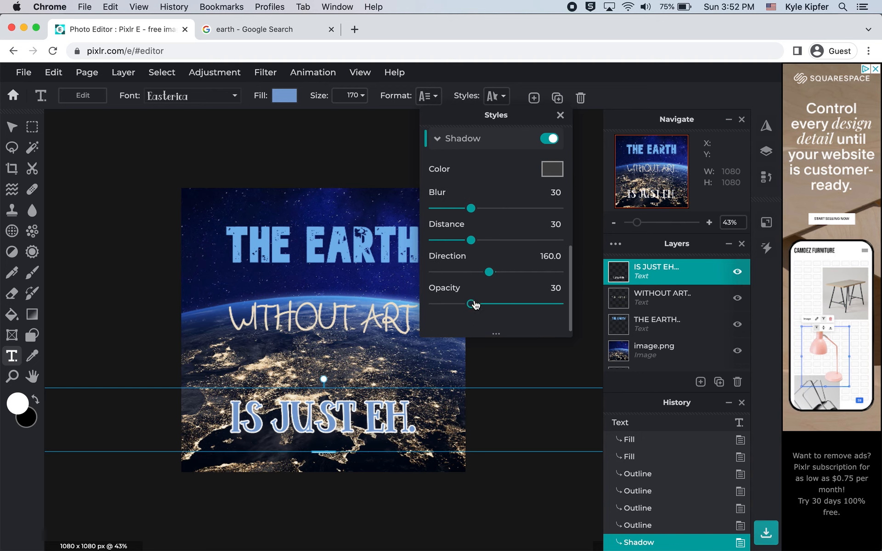
drag(473, 304, 585, 311)
click(595, 310)
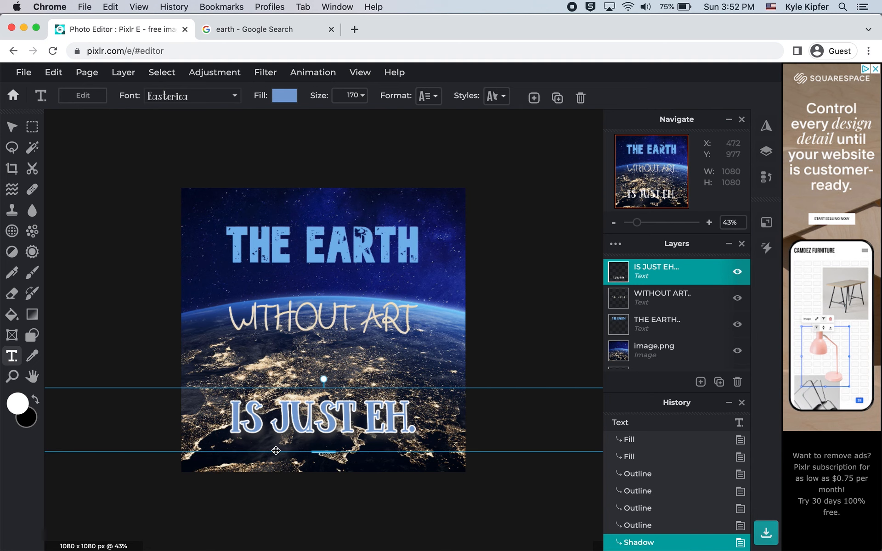
Add a shadow to the WITHOUT ART text and set the shadow's opacity to 95.
click(373, 316)
click(496, 97)
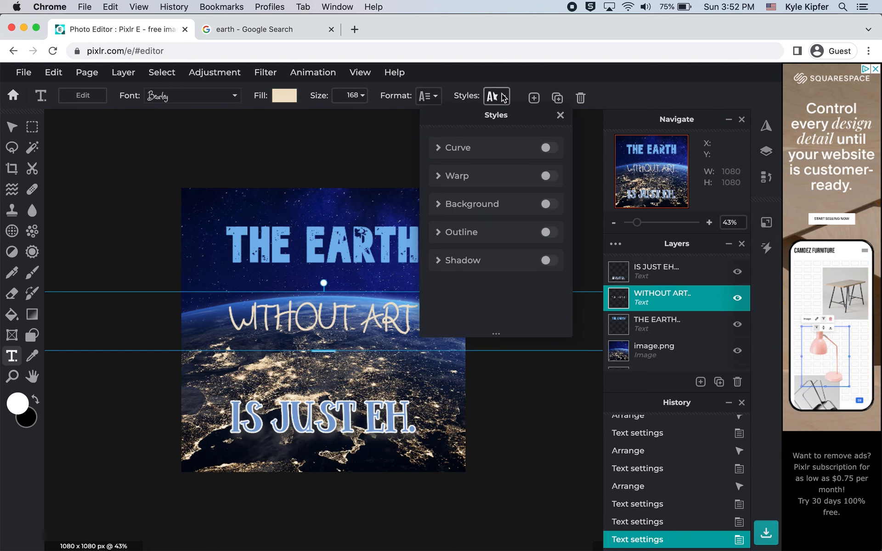
click(533, 267)
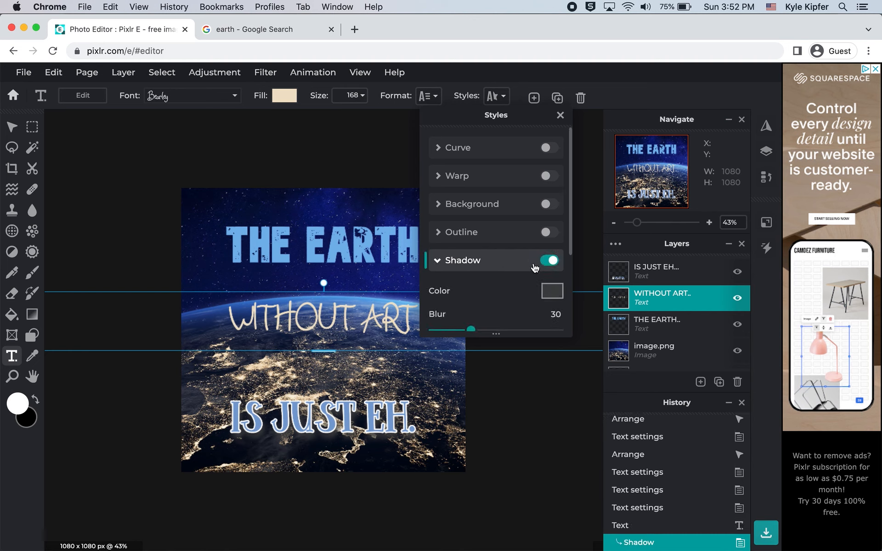
scroll(487, 281, down, 5)
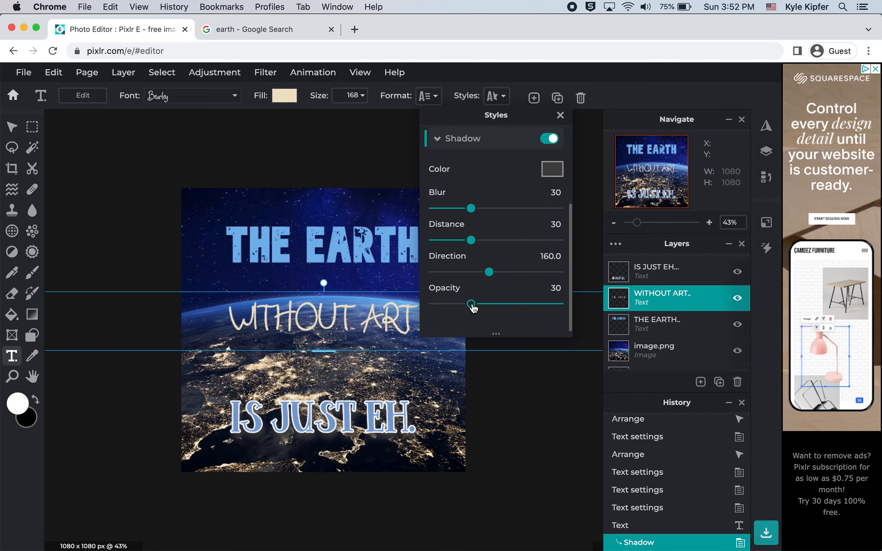
drag(474, 308, 555, 312)
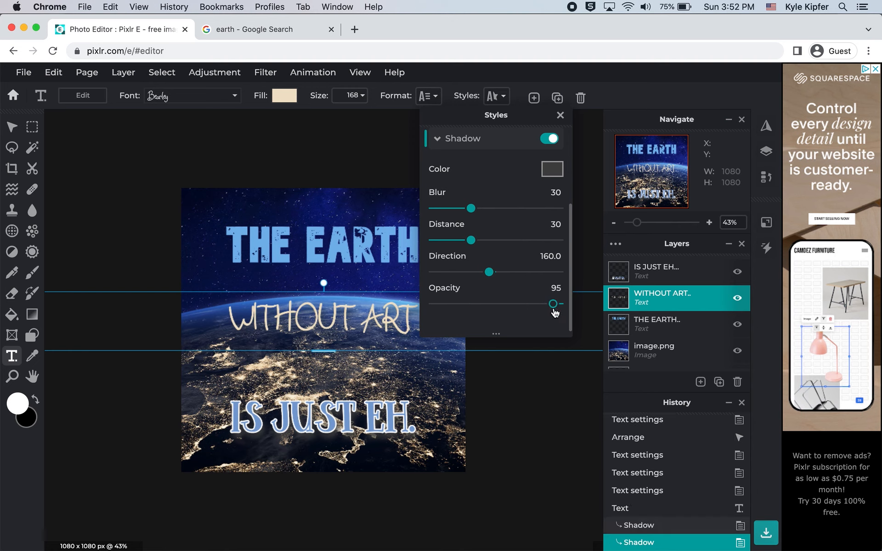
Close the text styles, select THE EARTH text and open the animation options.
click(397, 246)
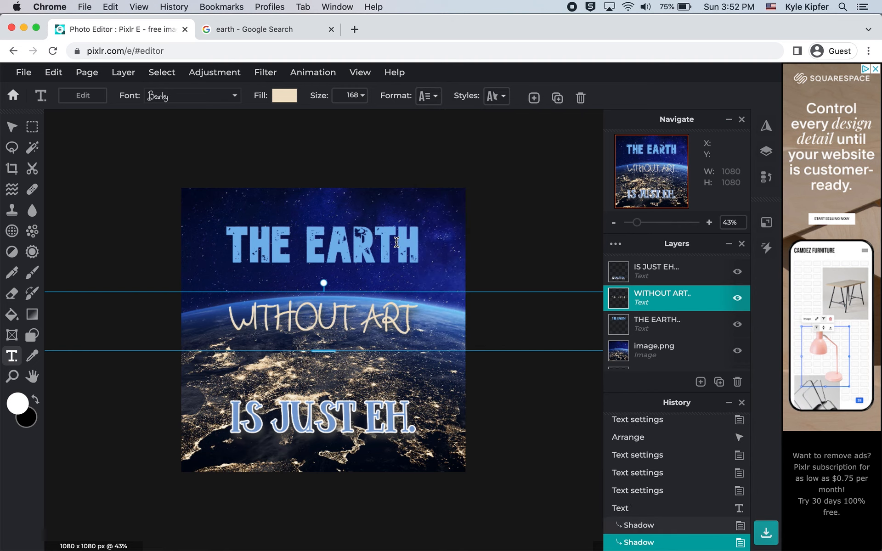
click(373, 153)
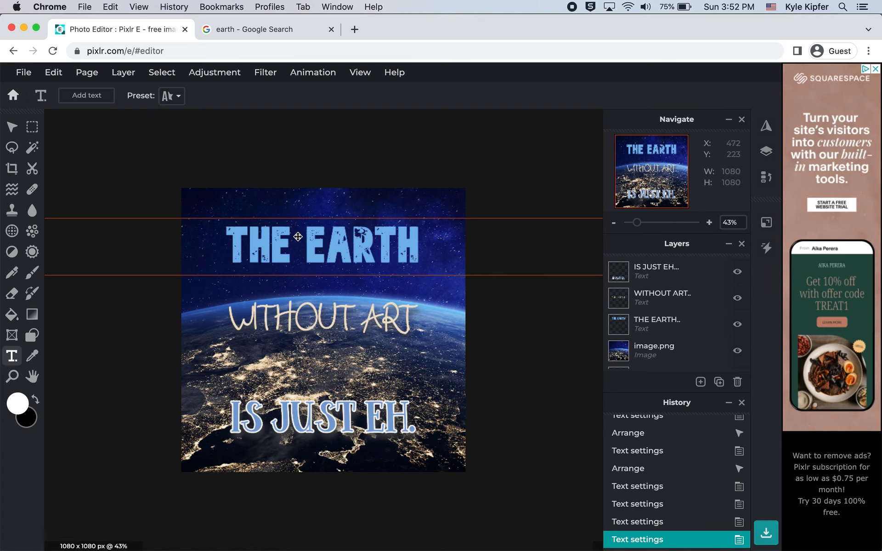
click(306, 224)
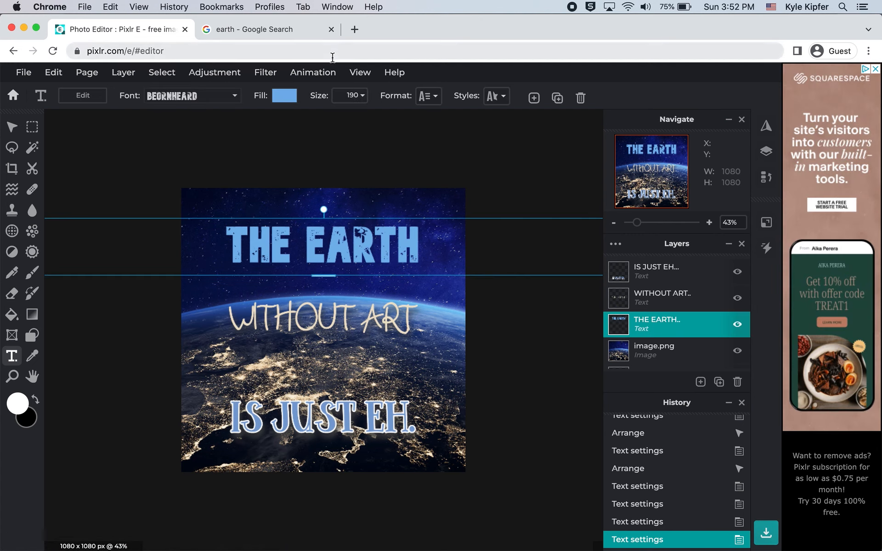
click(321, 79)
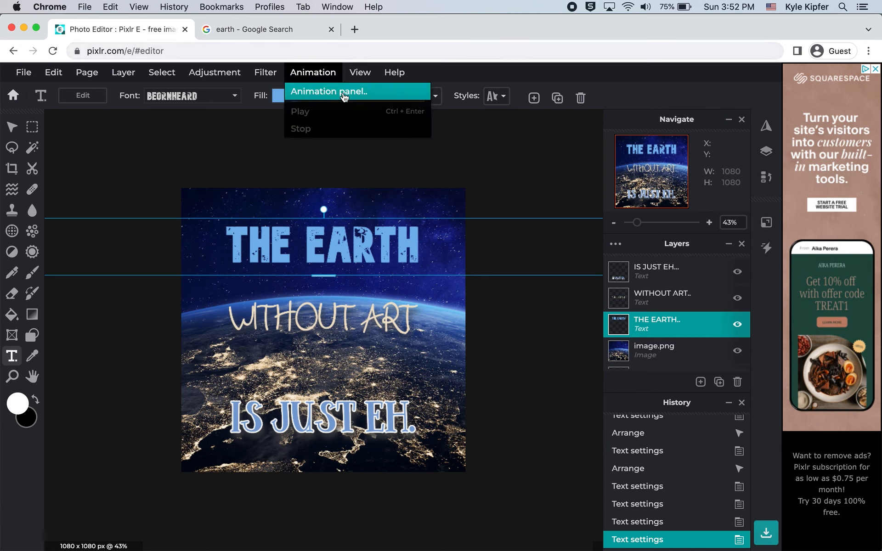
click(344, 93)
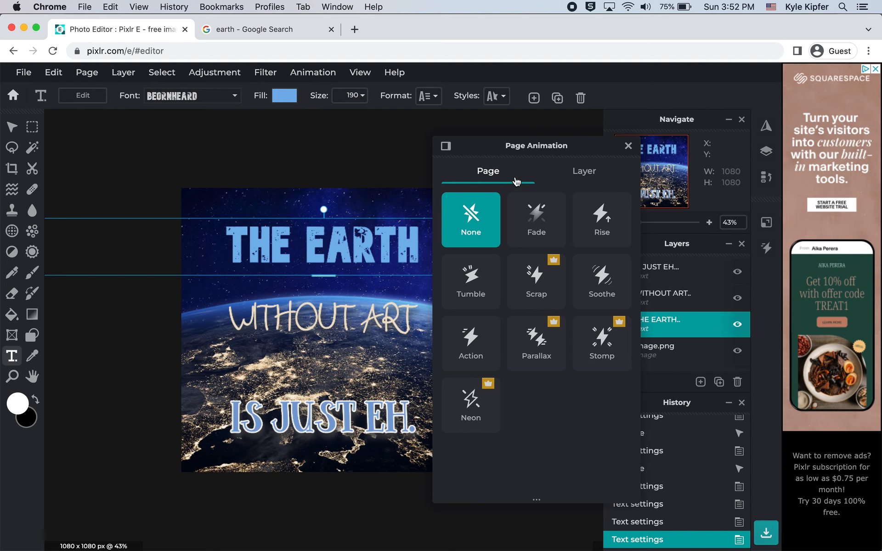
Preview the Fade, Rise, Tumble, Soothe and Action page animations on the canvas.
mouse_move(543, 237)
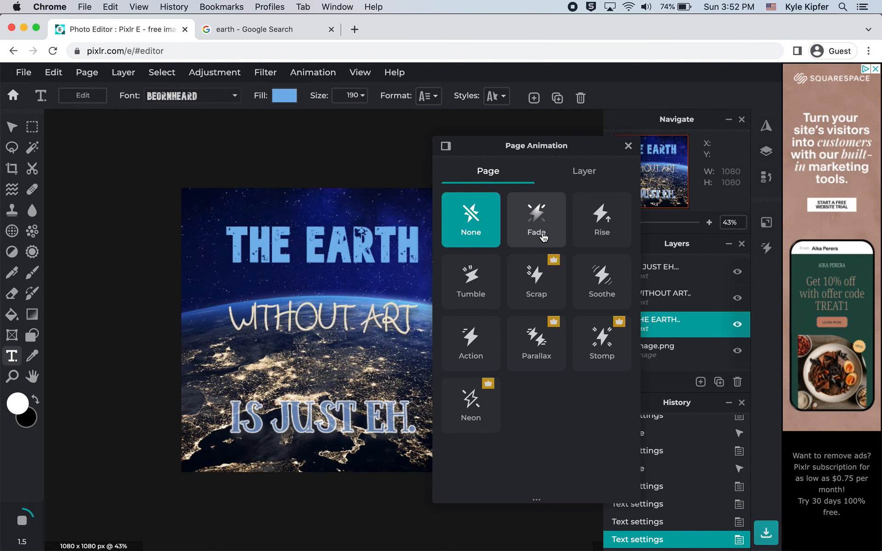
mouse_move(612, 240)
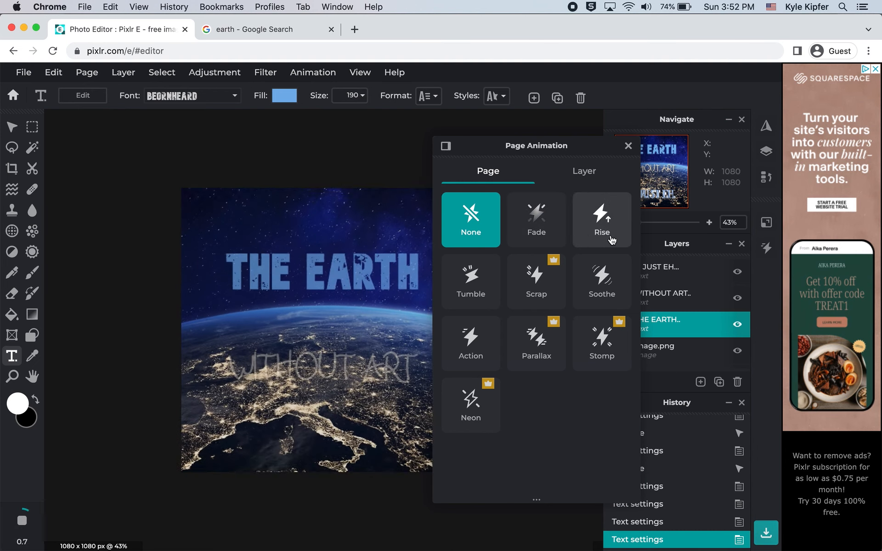
mouse_move(462, 281)
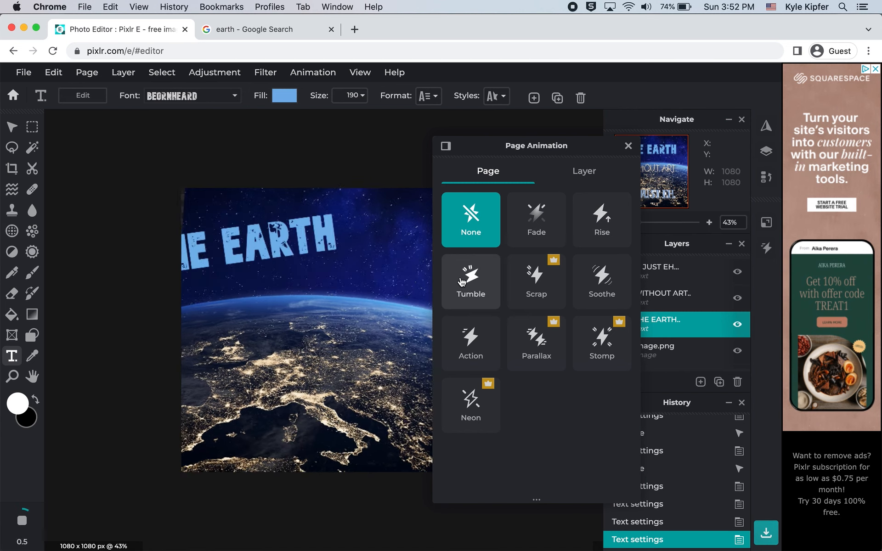
mouse_move(617, 287)
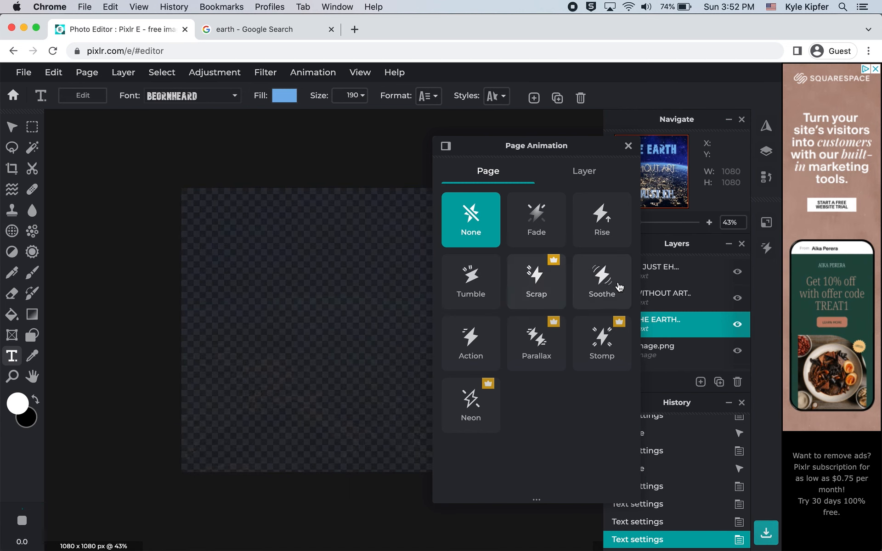
mouse_move(469, 343)
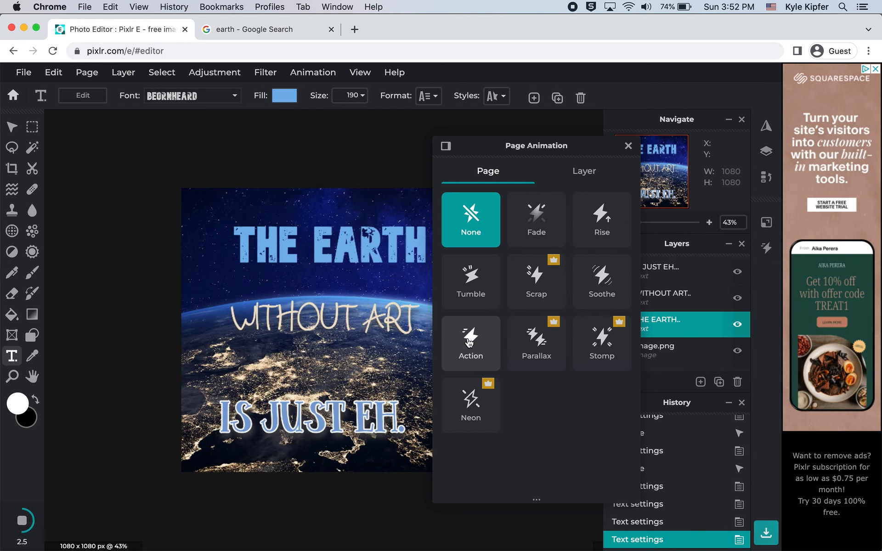
Apply the Grow enter animation to THE EARTH text layer and open its scene animation choices.
click(594, 173)
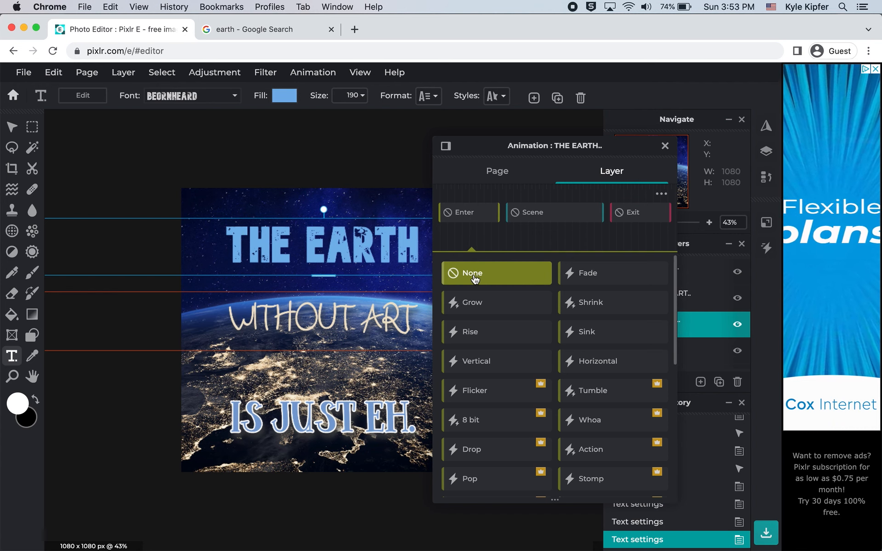
click(489, 302)
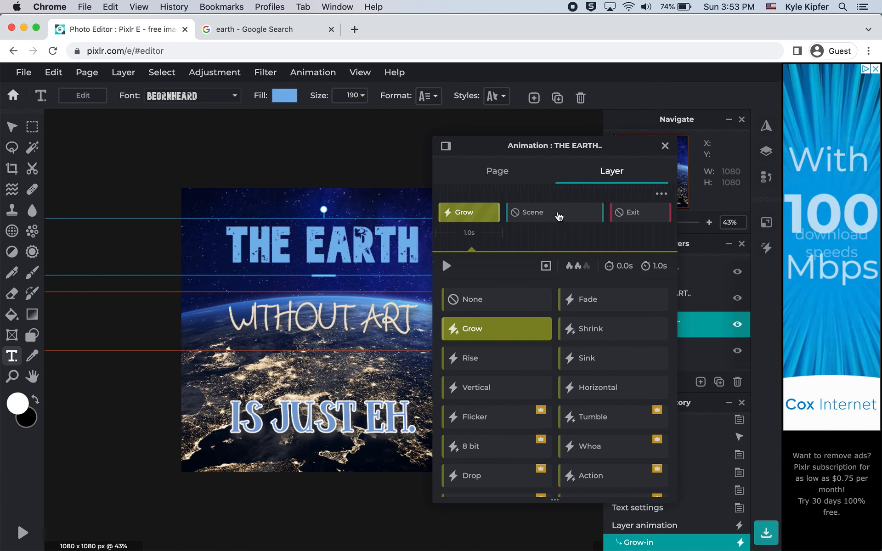
click(552, 215)
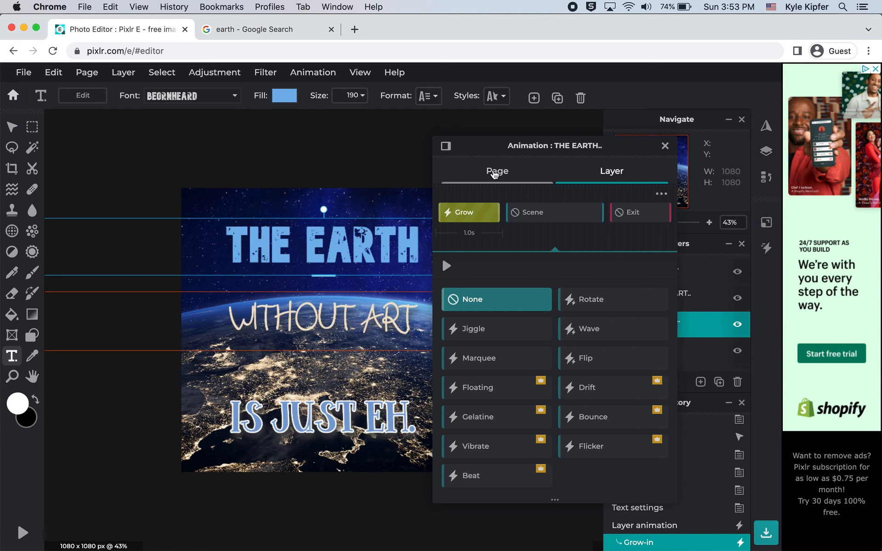
Animate the WITHOUT ART text with Sink as the enter, Rotate as the scene and Fade as the exit animation.
click(374, 328)
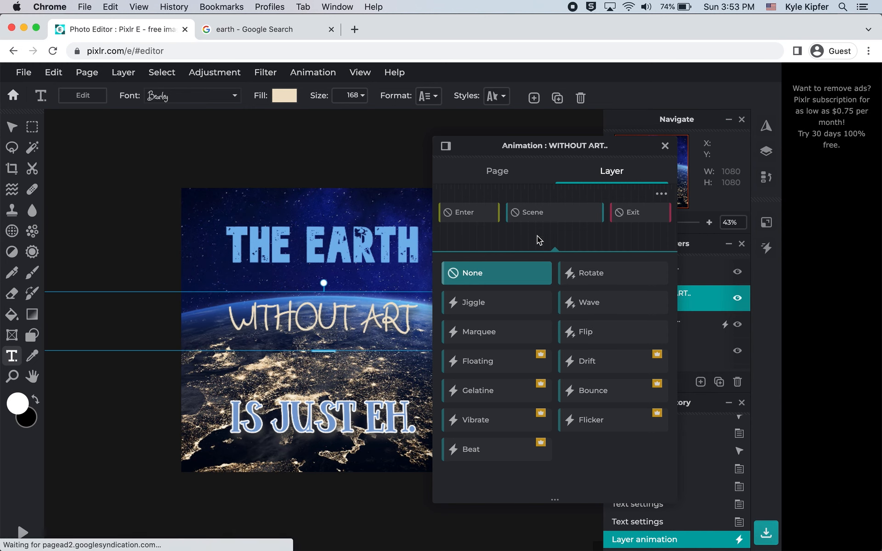
click(472, 219)
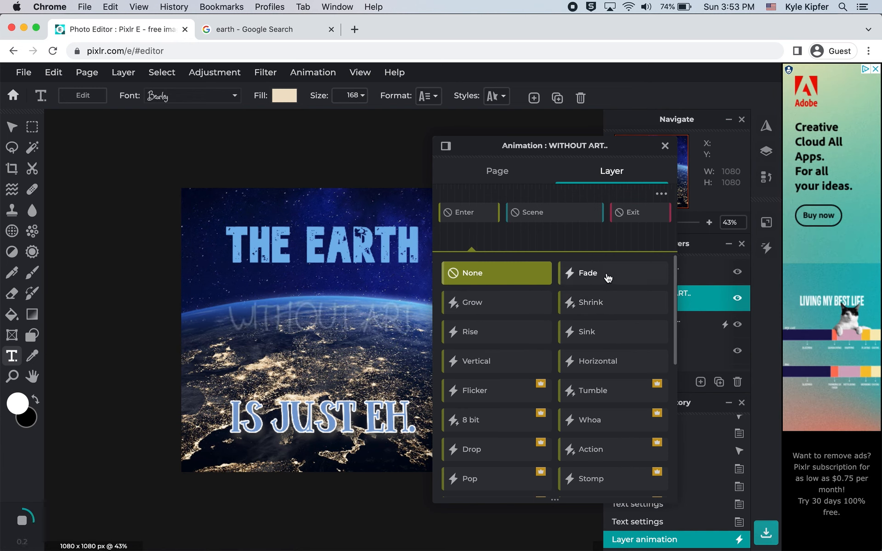
click(612, 333)
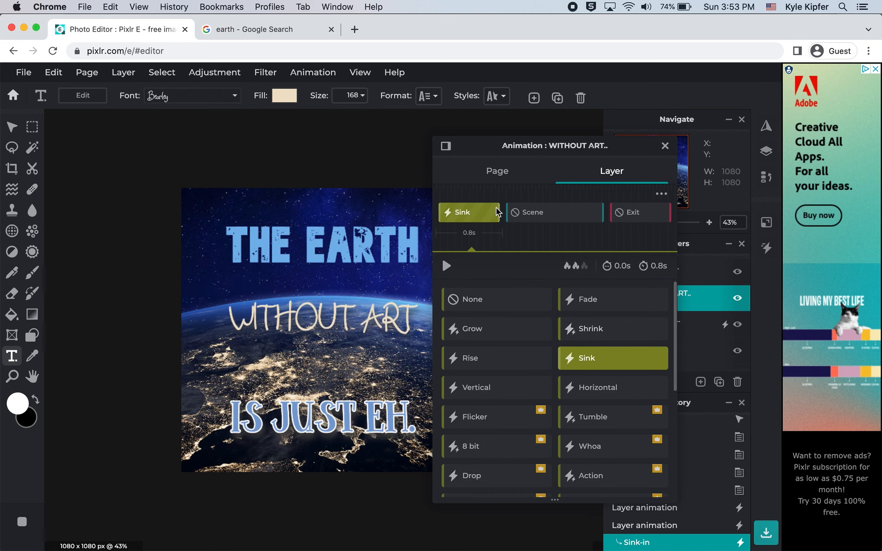
click(553, 219)
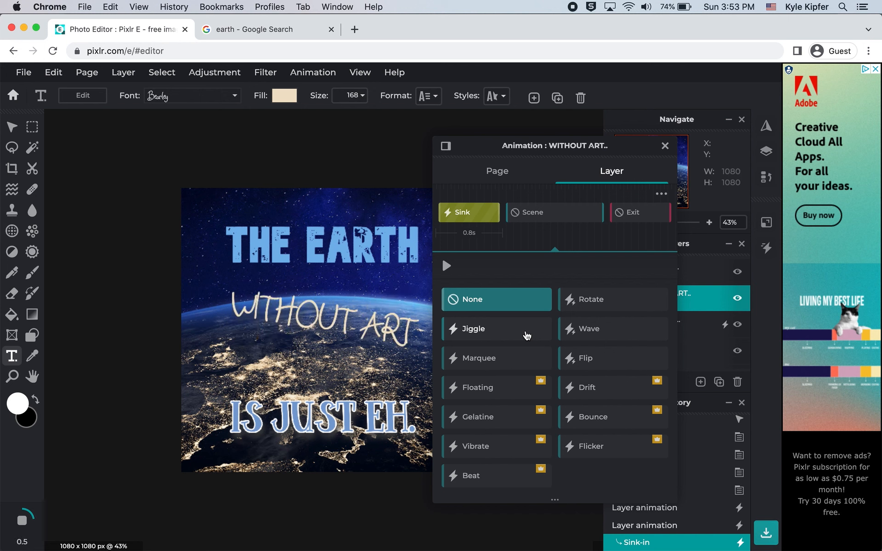
click(622, 300)
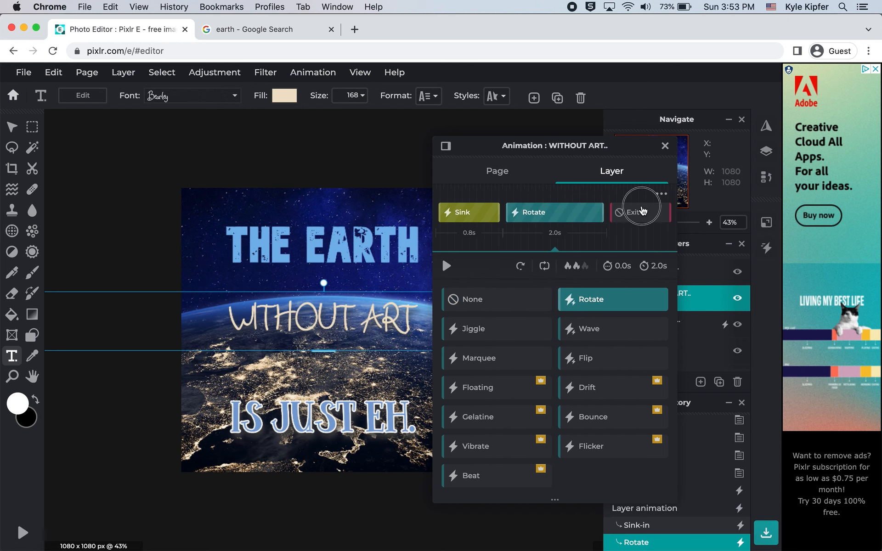
click(642, 211)
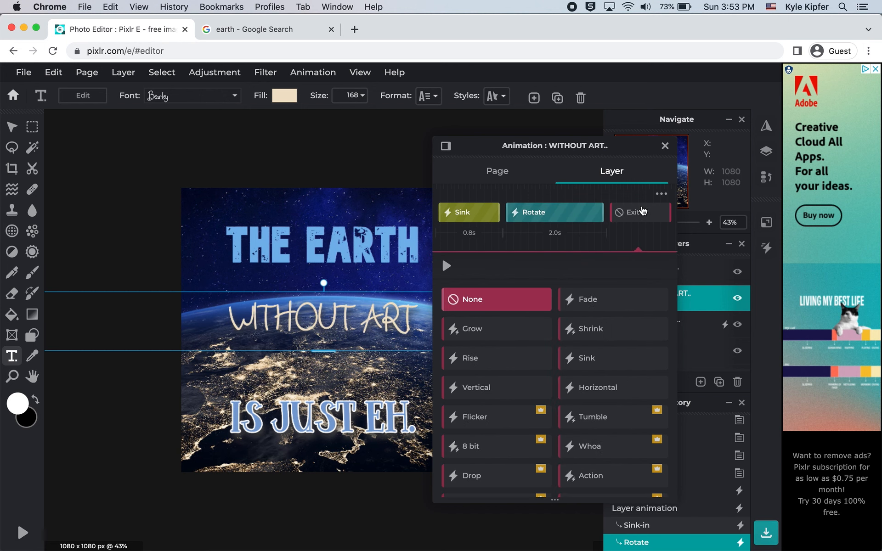
click(610, 305)
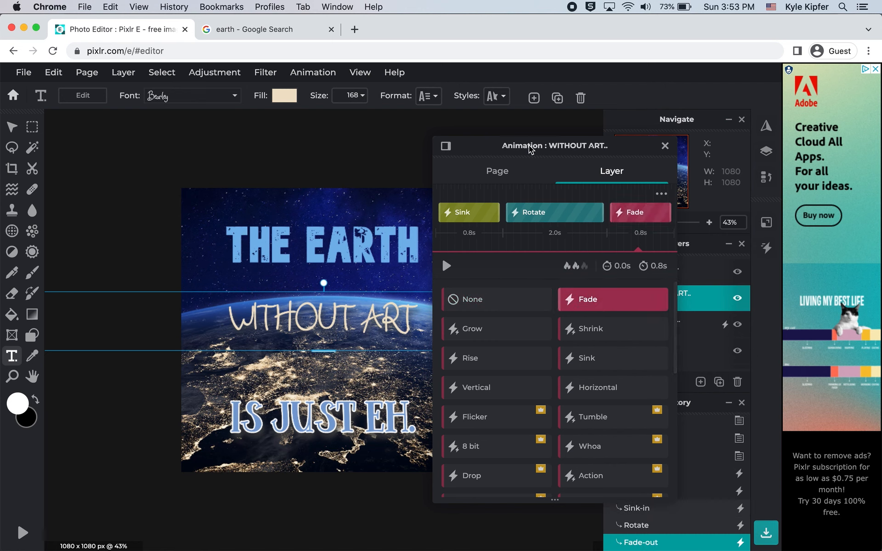
Play the WITHOUT ART layer's animation, followed by the whole page animation.
click(446, 266)
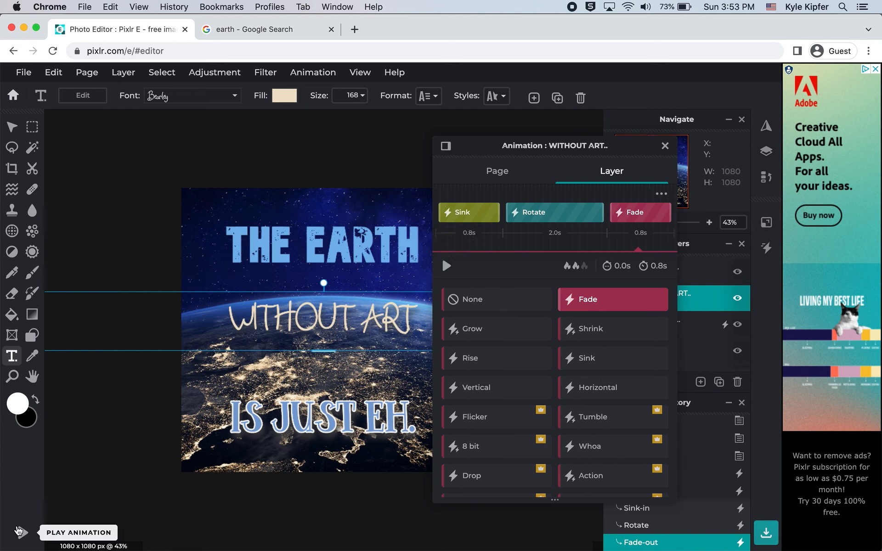
click(21, 533)
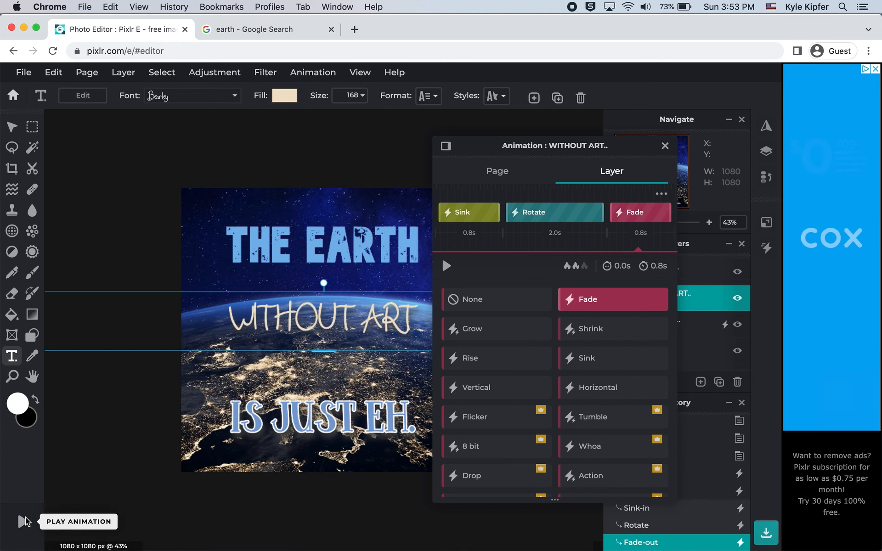
click(22, 533)
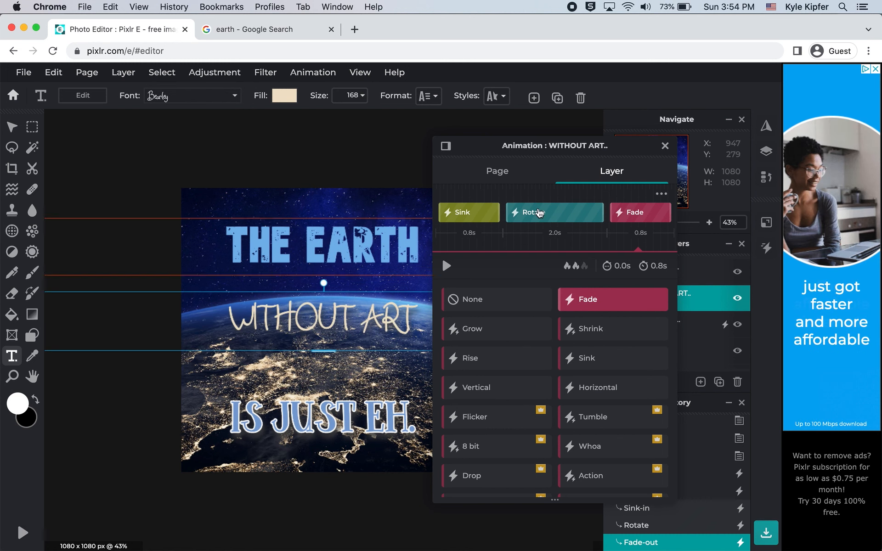
Animate the IS JUST EH. text with Rise as the enter, Flip as the scene and Shrink as the exit animation.
click(343, 421)
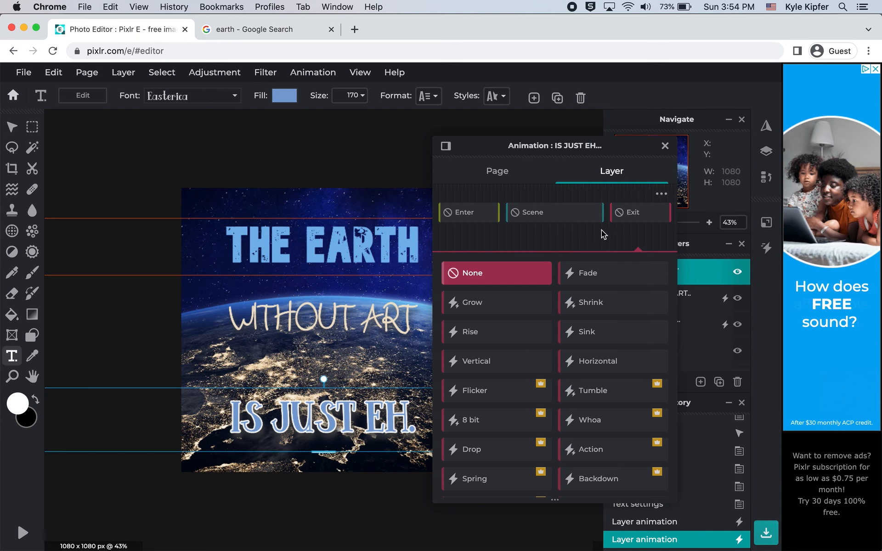
click(473, 214)
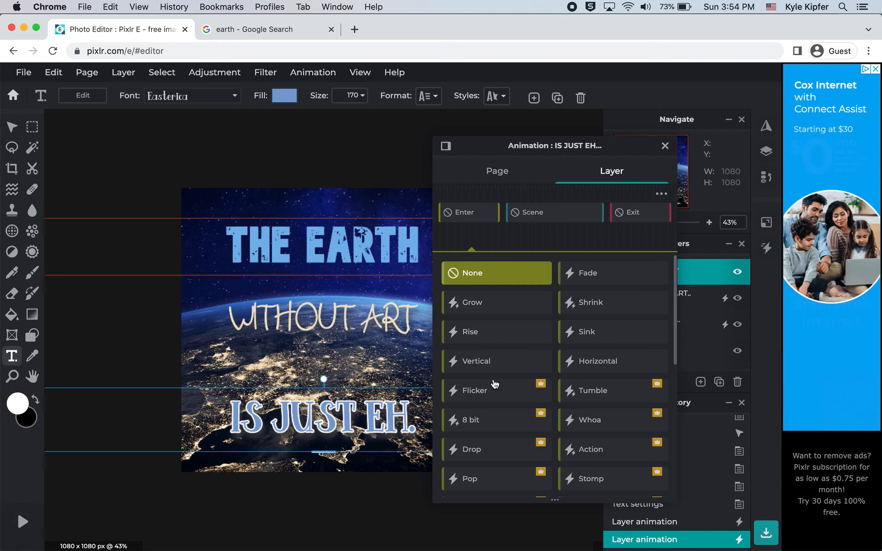
click(498, 337)
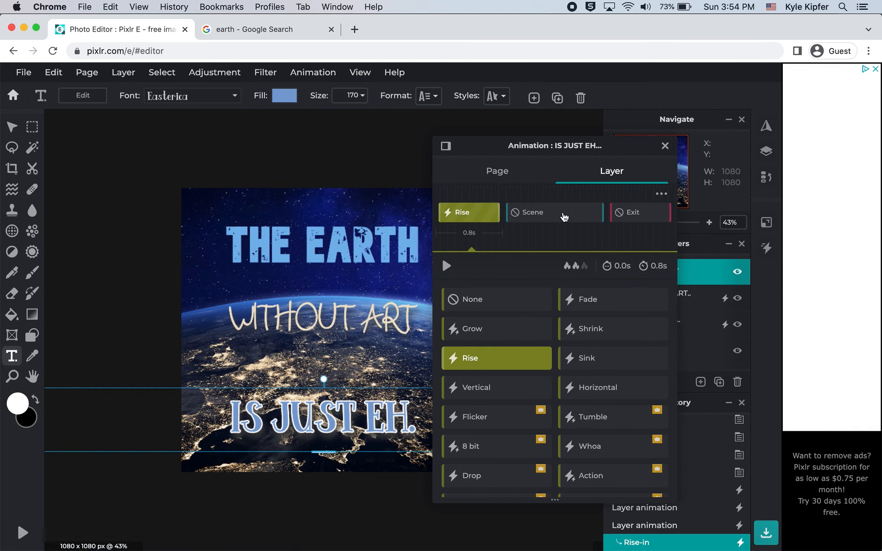
click(564, 217)
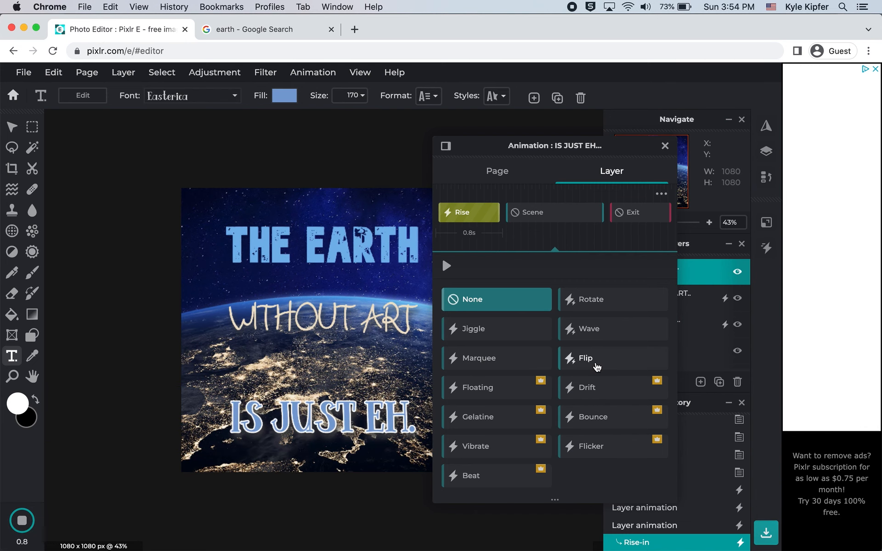
click(596, 367)
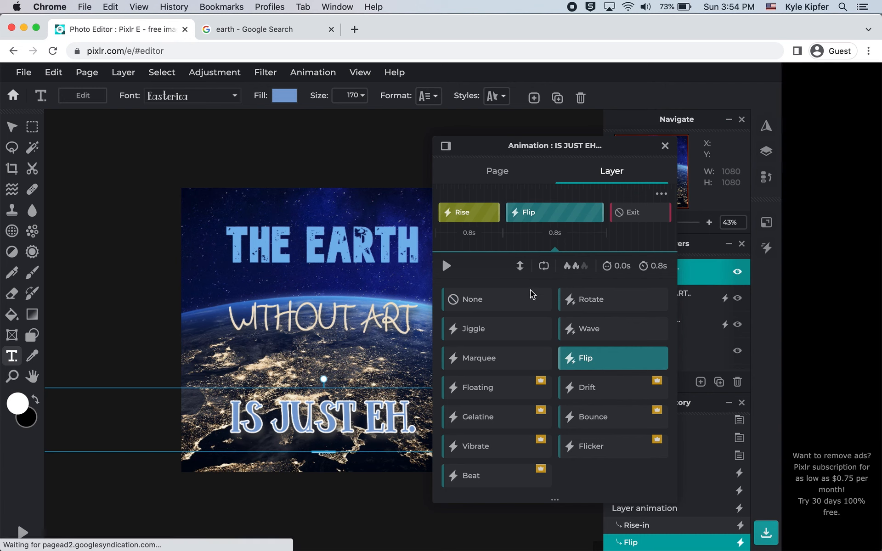
click(635, 217)
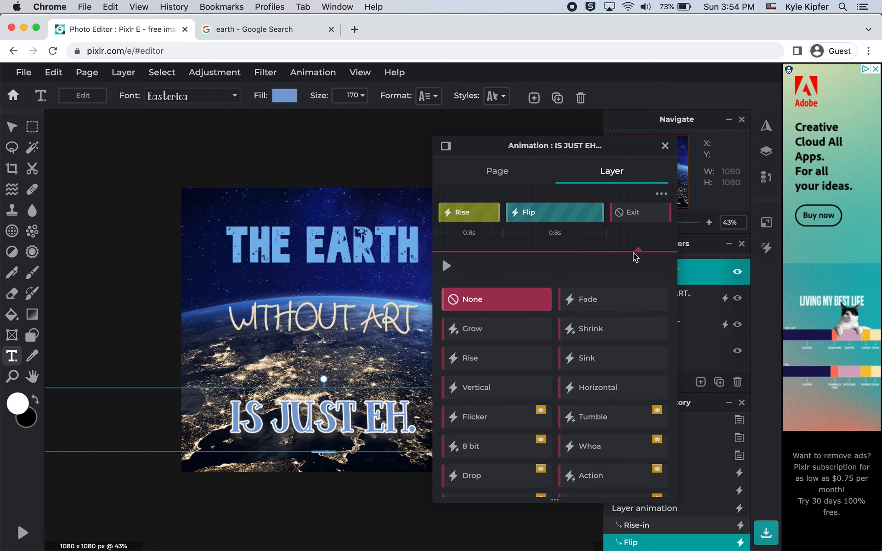
click(612, 335)
Play back the IS JUST EH. layer's animation and the full page animation with all three texts.
click(446, 266)
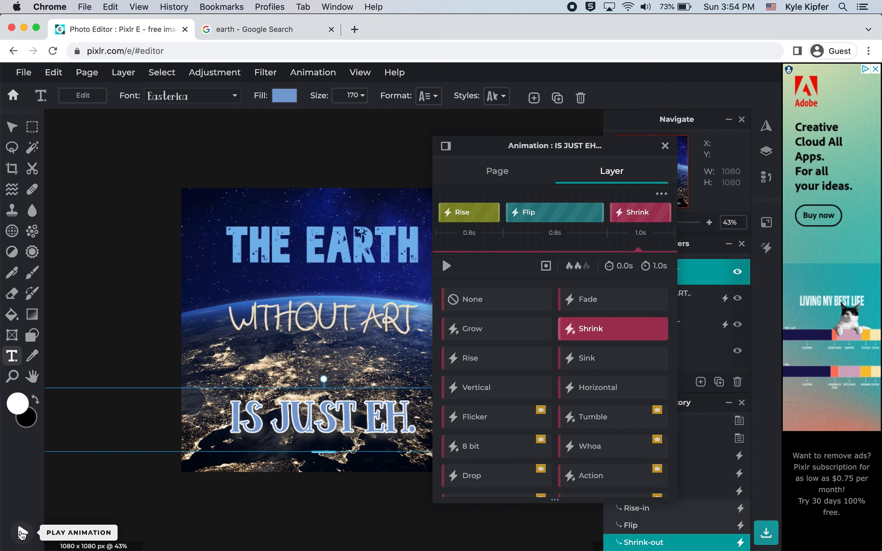
click(21, 533)
click(22, 533)
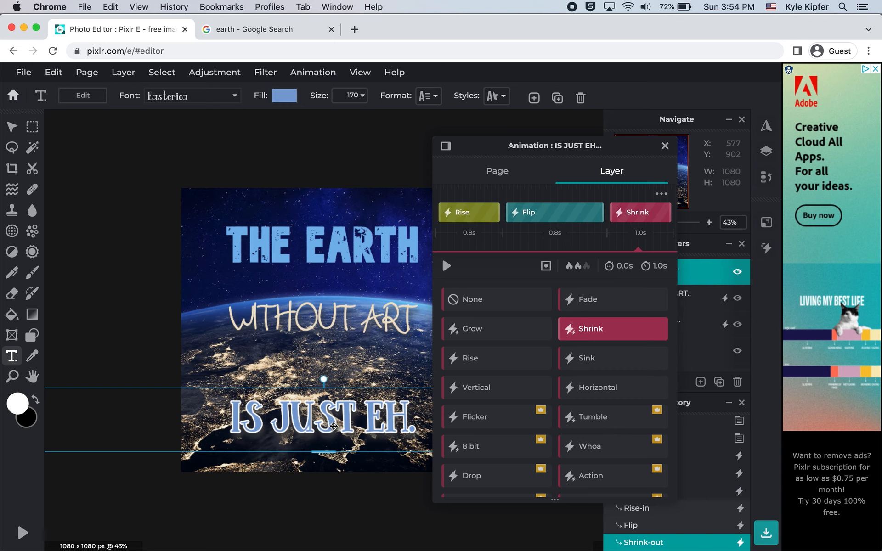
Set the IS JUST EH. text's Shrink exit and Flip scene animations to slow speed, lasting 2.0 s and 1.6 s.
click(569, 269)
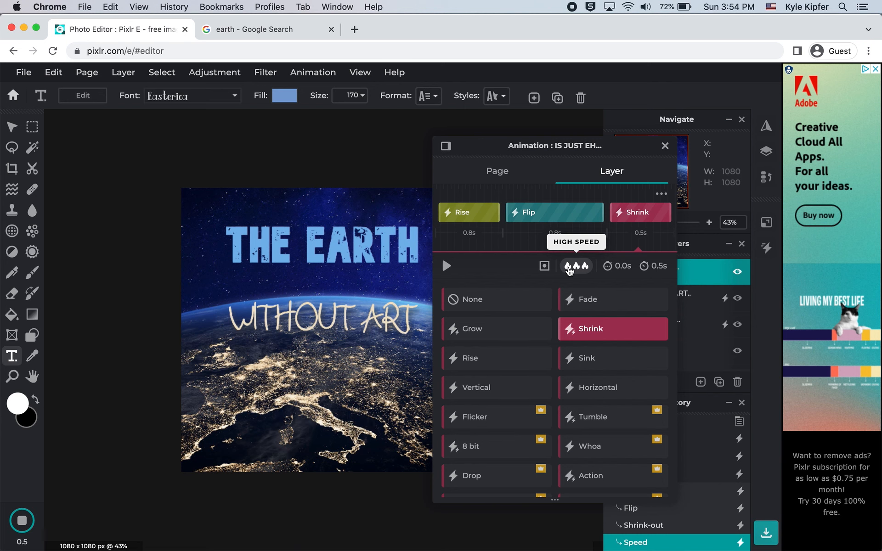
click(570, 269)
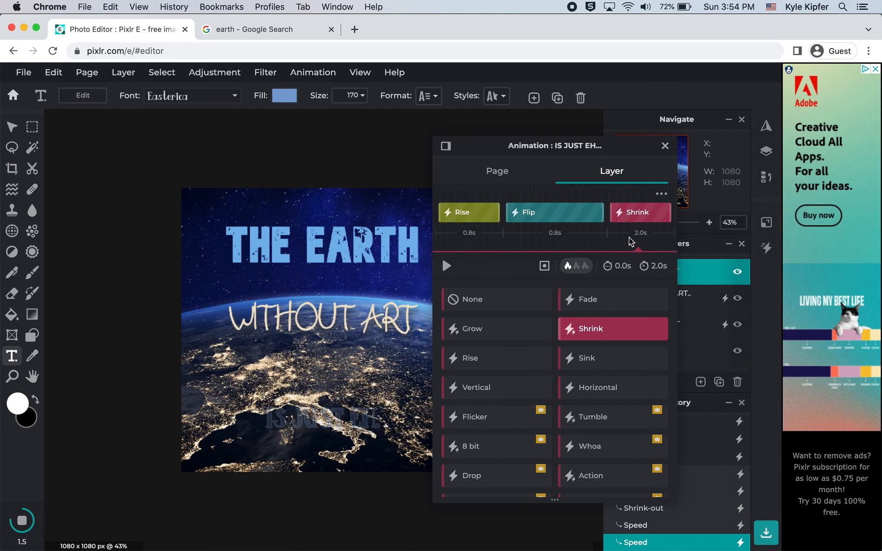
click(565, 215)
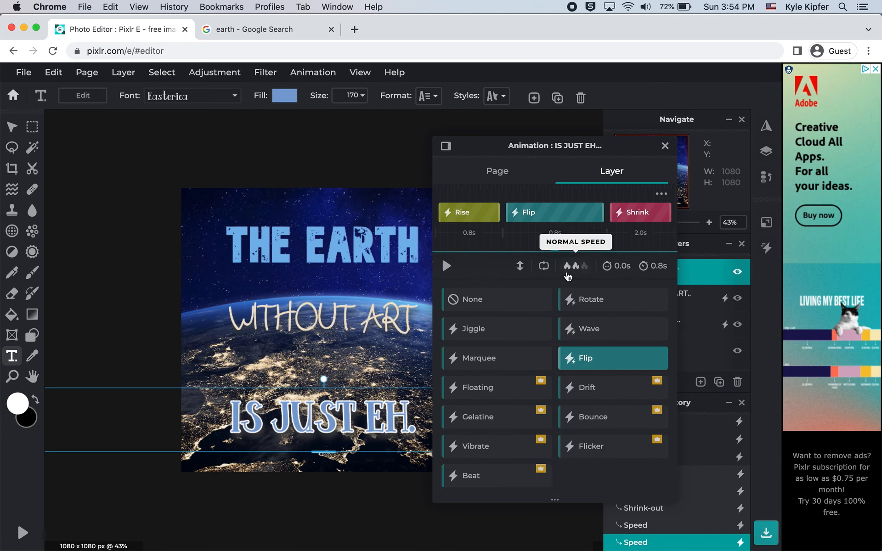
click(570, 268)
click(571, 269)
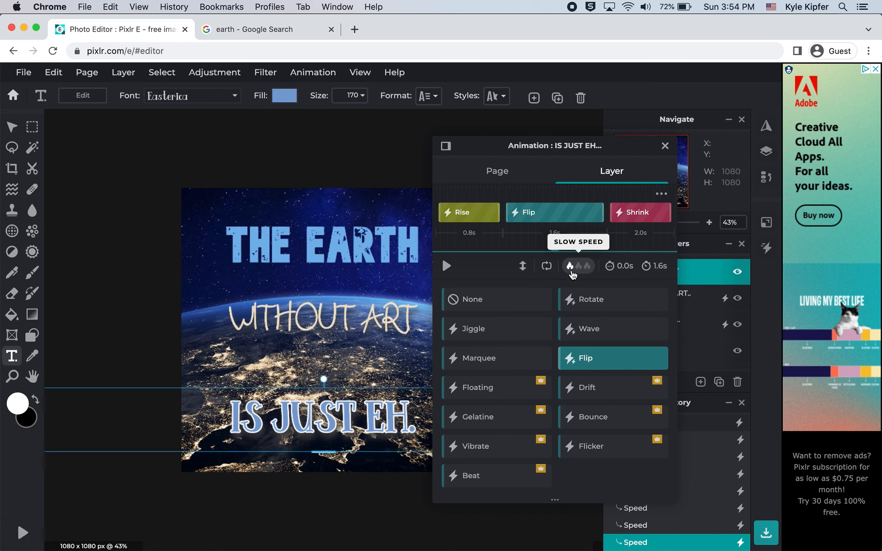
Set the IS JUST EH. text's Rise enter animation to slow speed, lasting 1.5 s, and play the whole page animation.
click(465, 219)
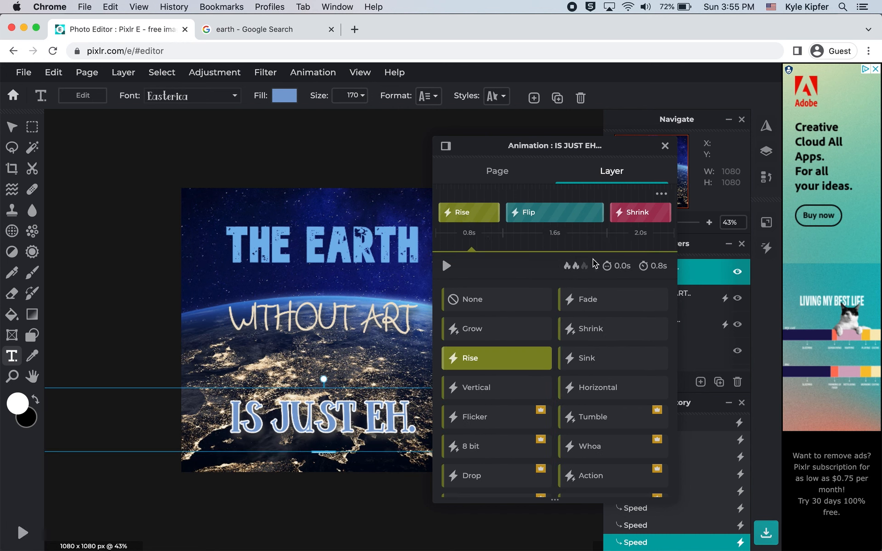
click(569, 266)
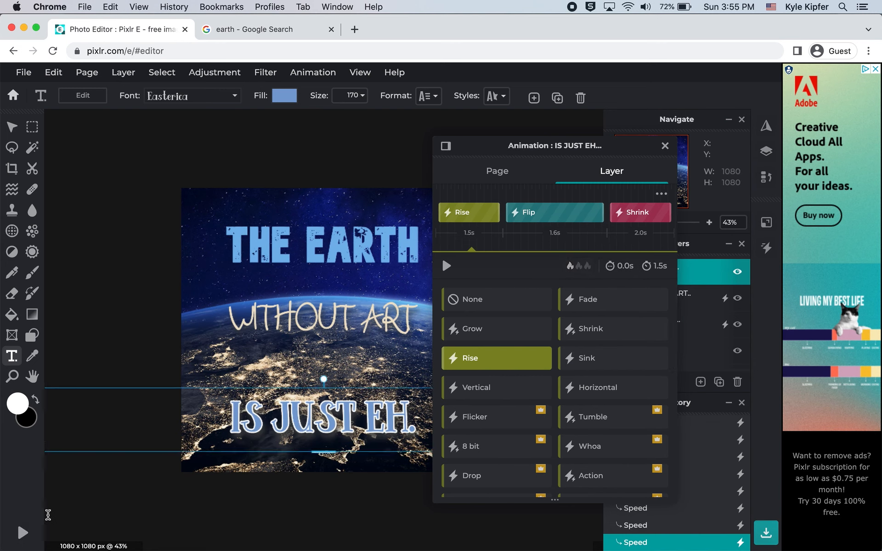
click(22, 533)
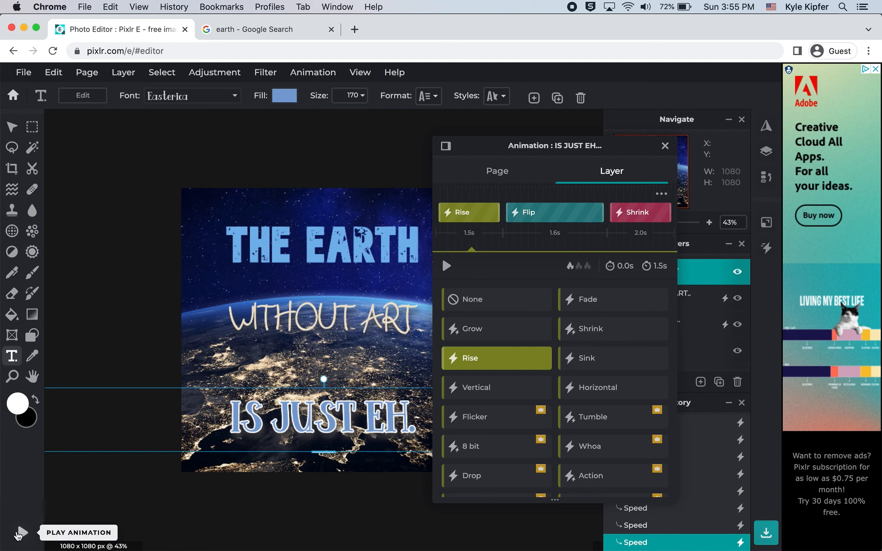
click(22, 533)
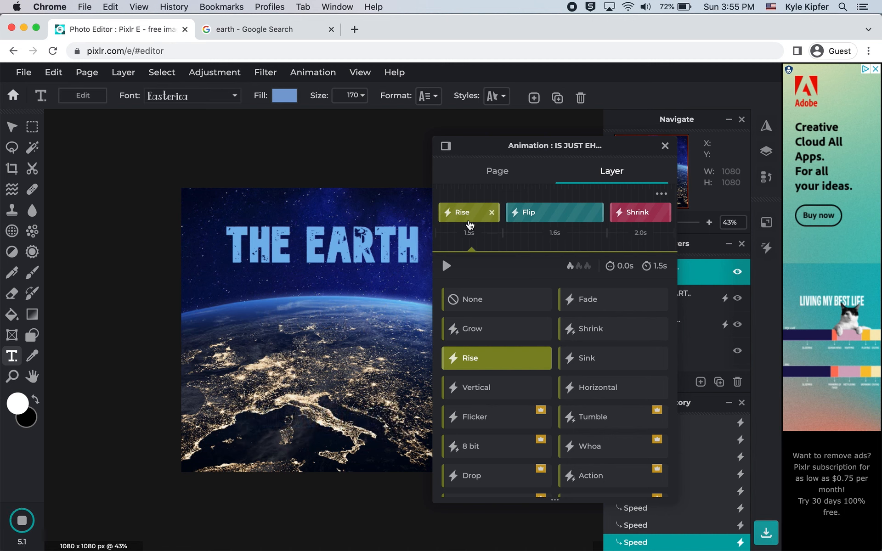
click(666, 146)
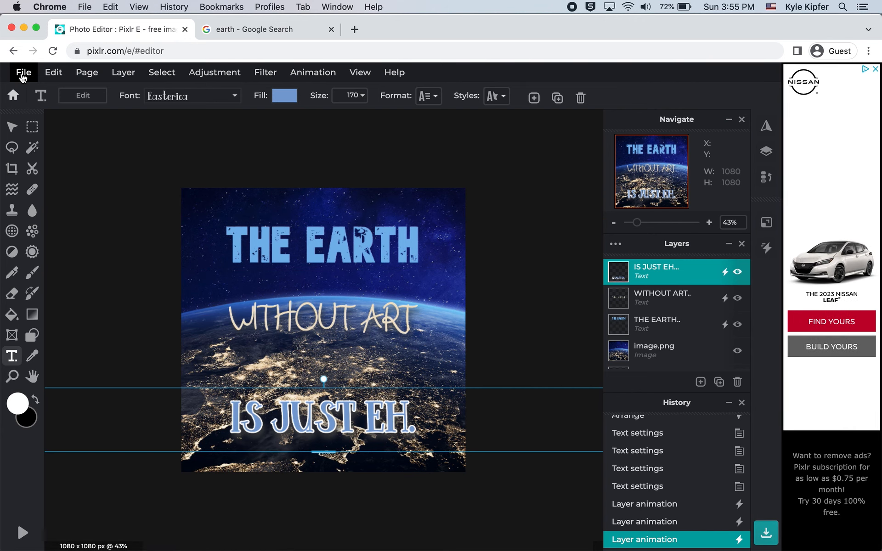
Open the save settings for exporting the animated post.
click(24, 74)
click(55, 182)
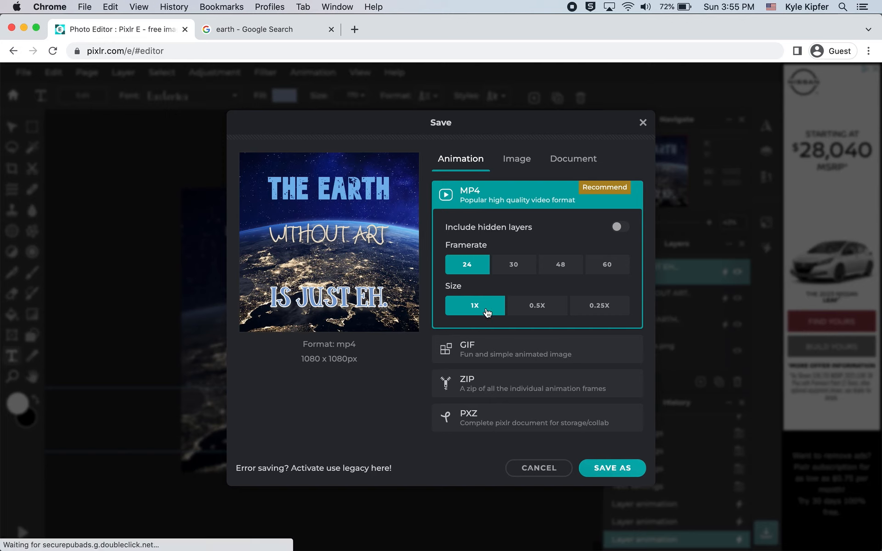
Try the 0.5X and 1X sizes for the MP4 export and look at the GIF format's options.
click(549, 313)
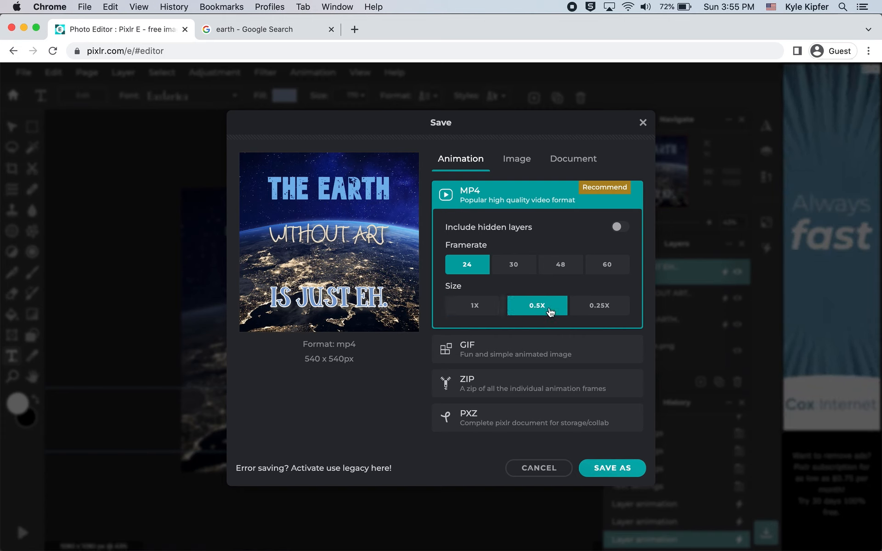
click(601, 306)
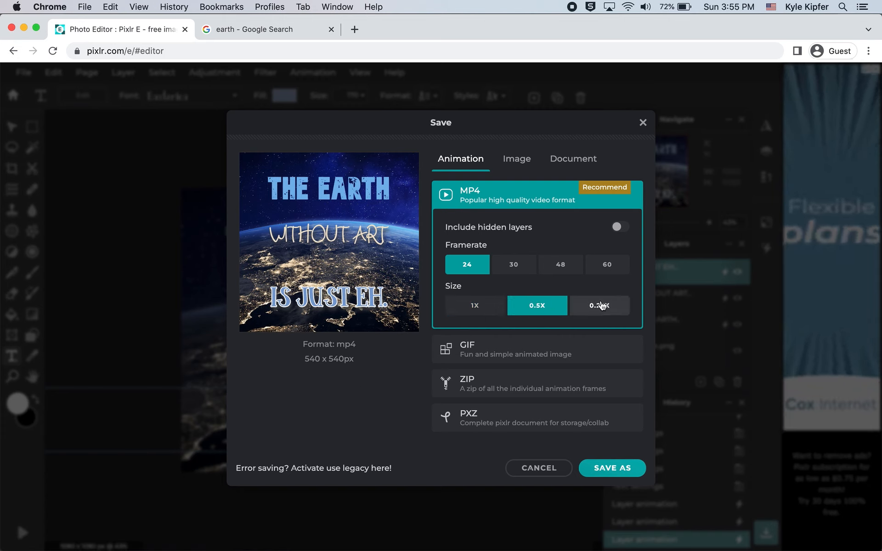
click(535, 306)
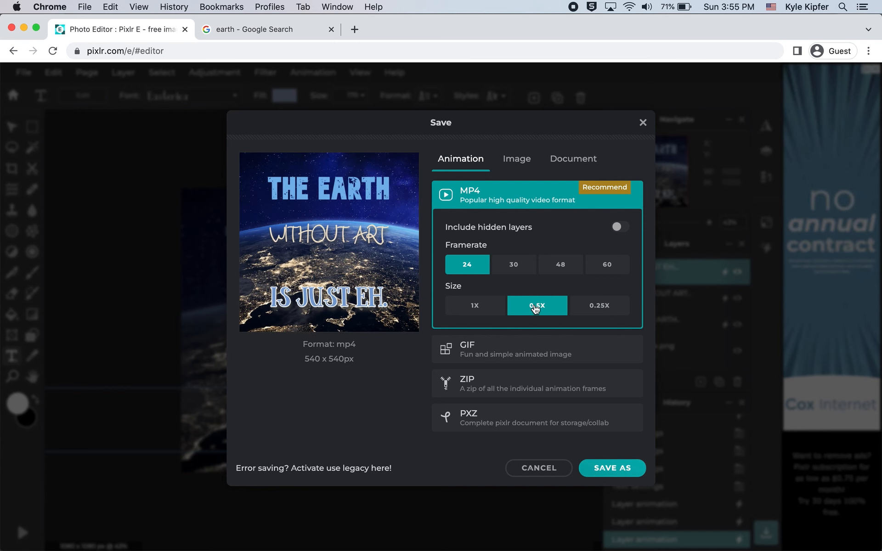
click(490, 311)
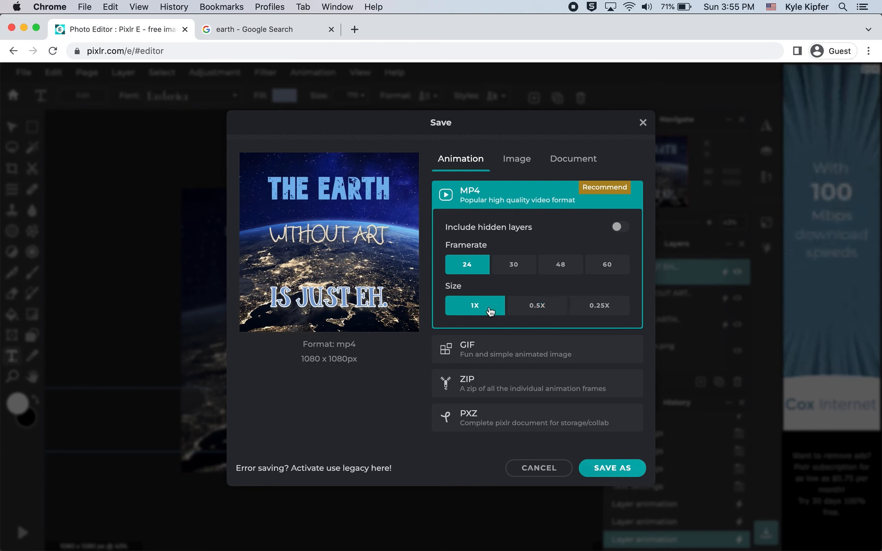
click(540, 307)
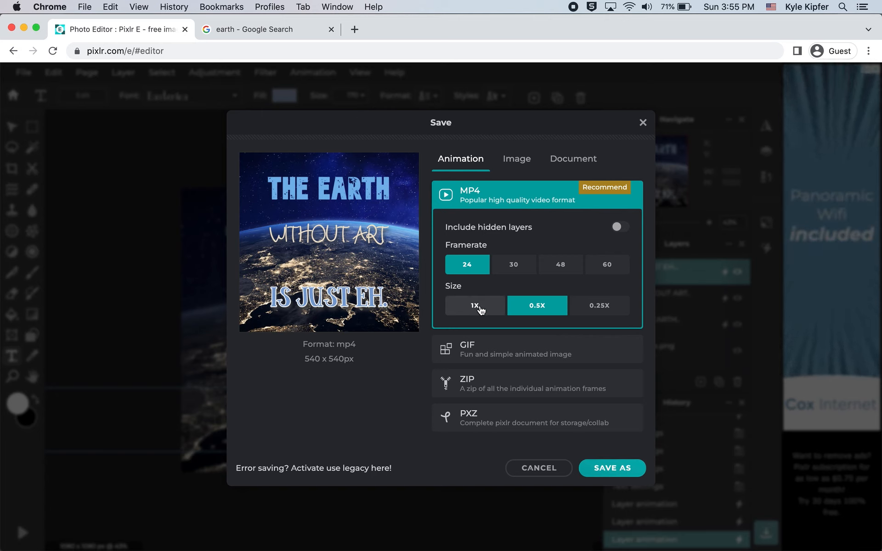
click(488, 353)
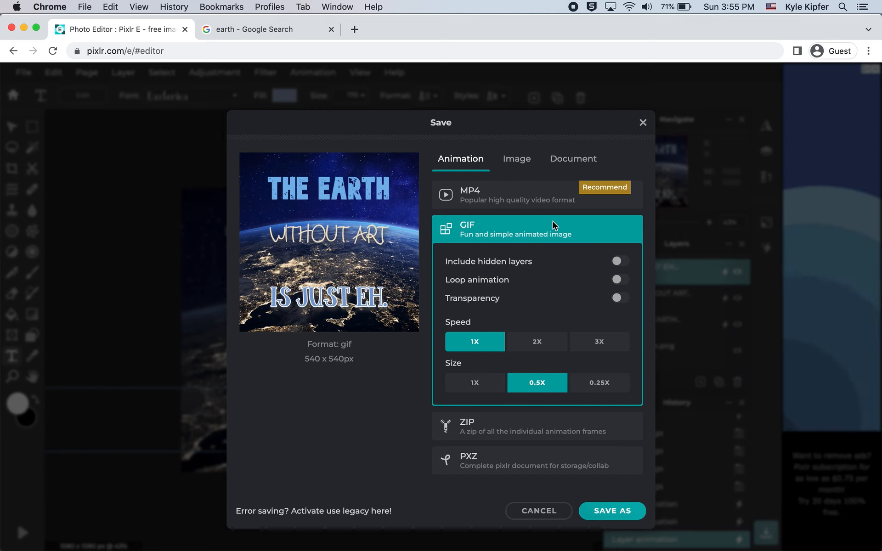
click(516, 193)
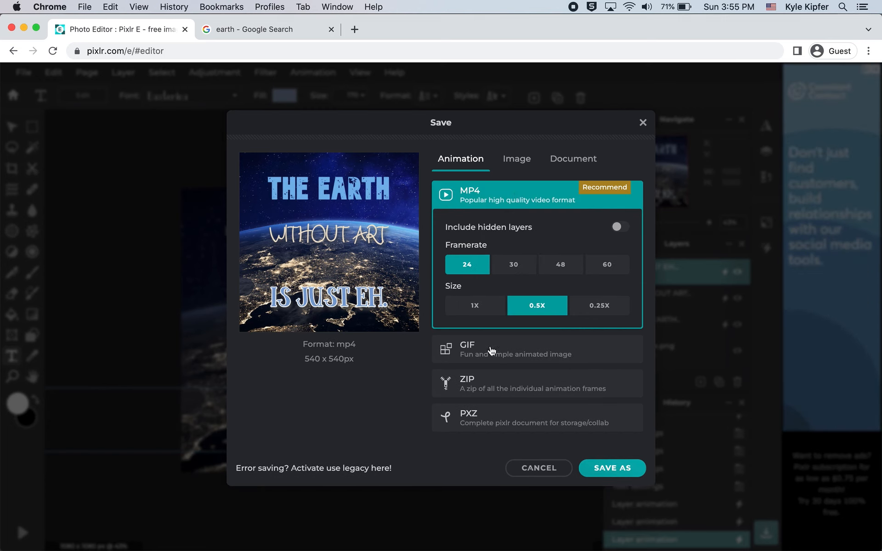
Export the animation as an MP4 video at 1X size, saved as message.mp4 in the Documents folder.
click(474, 306)
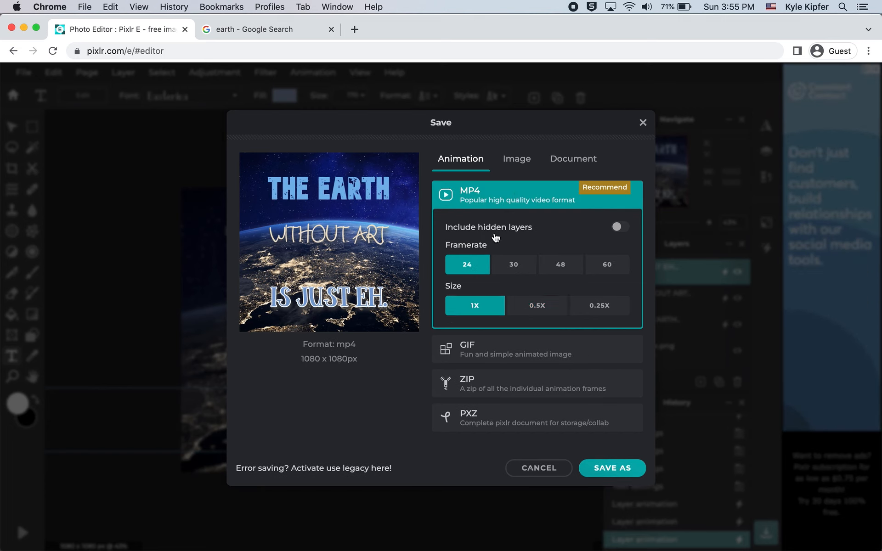
click(615, 468)
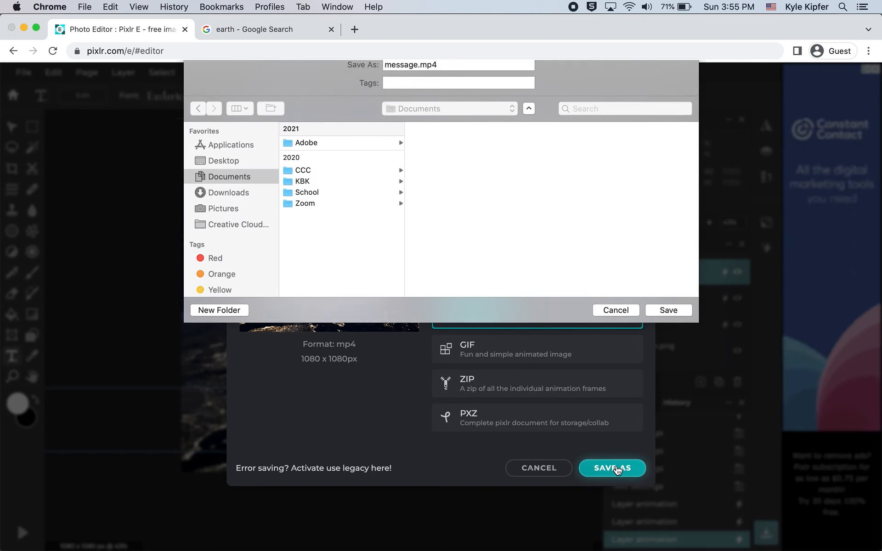
click(666, 322)
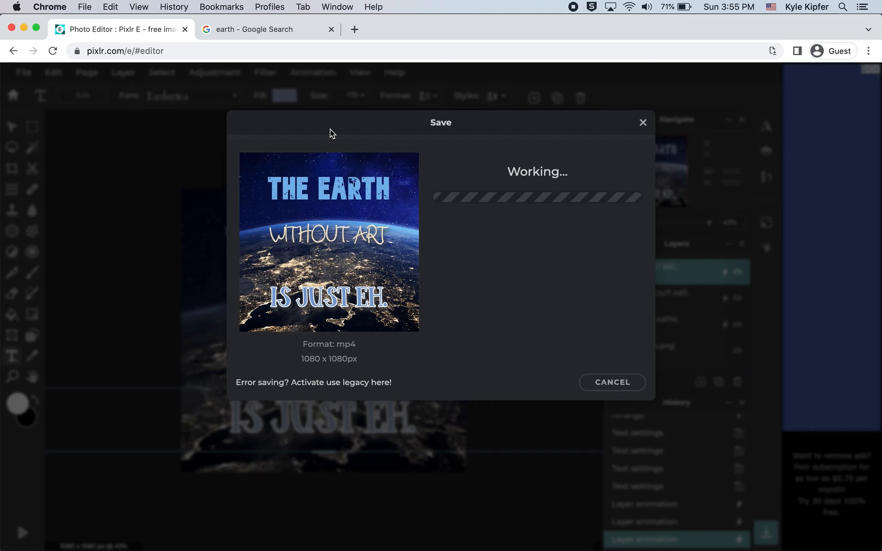